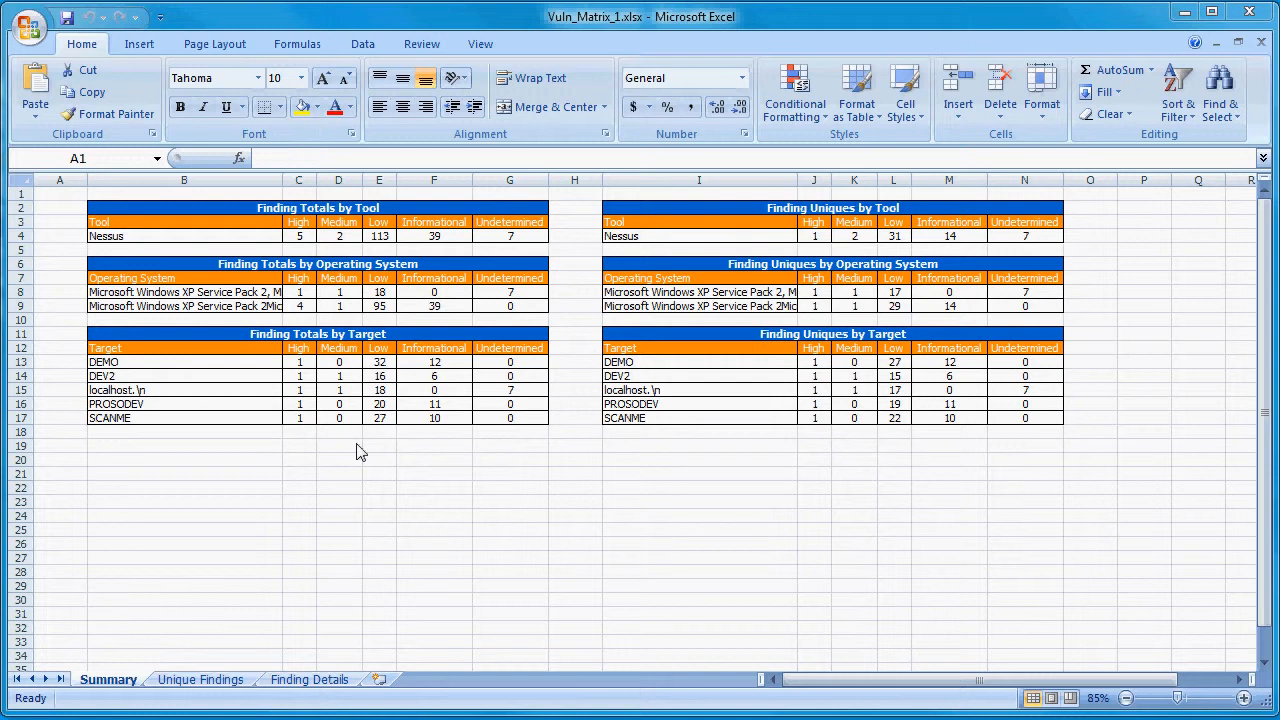
# Step: Examine the full operating system names on the Summary sheet and widen the Platform column on the Finding Details sheet to read them
pyautogui.click(171, 292)
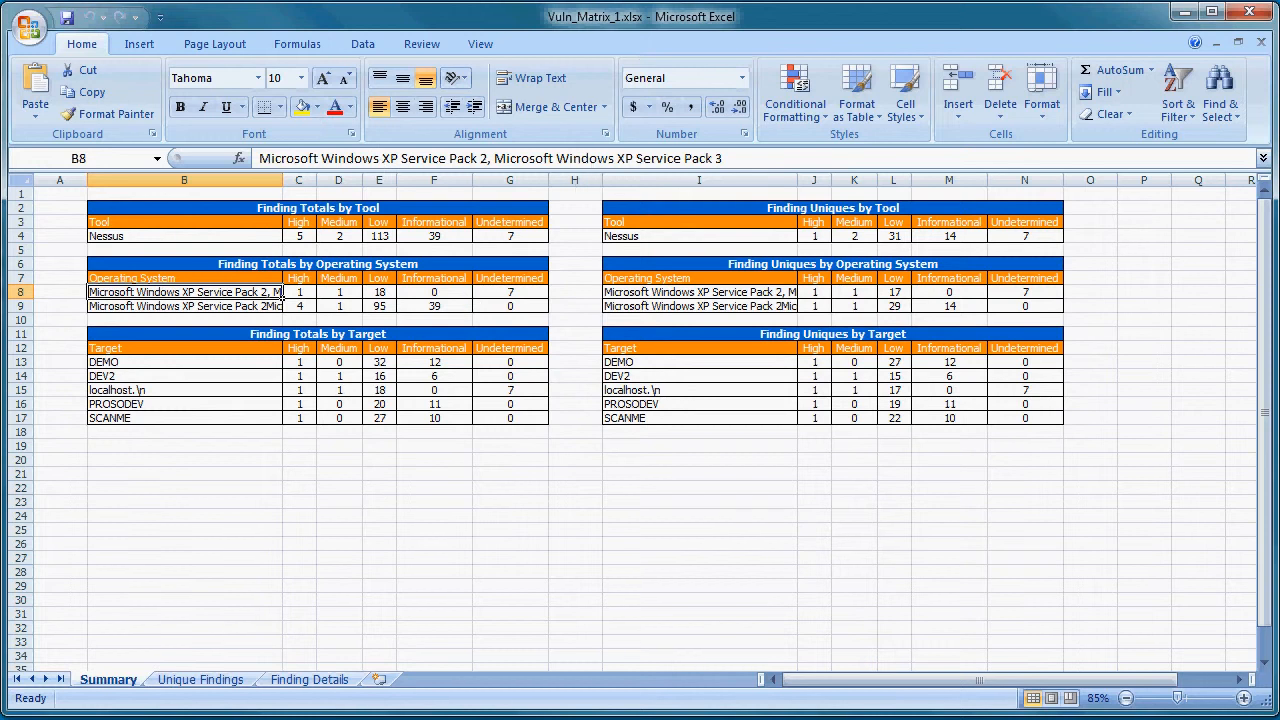
pyautogui.click(303, 689)
pyautogui.moveTo(863, 690); pyautogui.dragTo(918, 692)
pyautogui.doubleClick(745, 181)
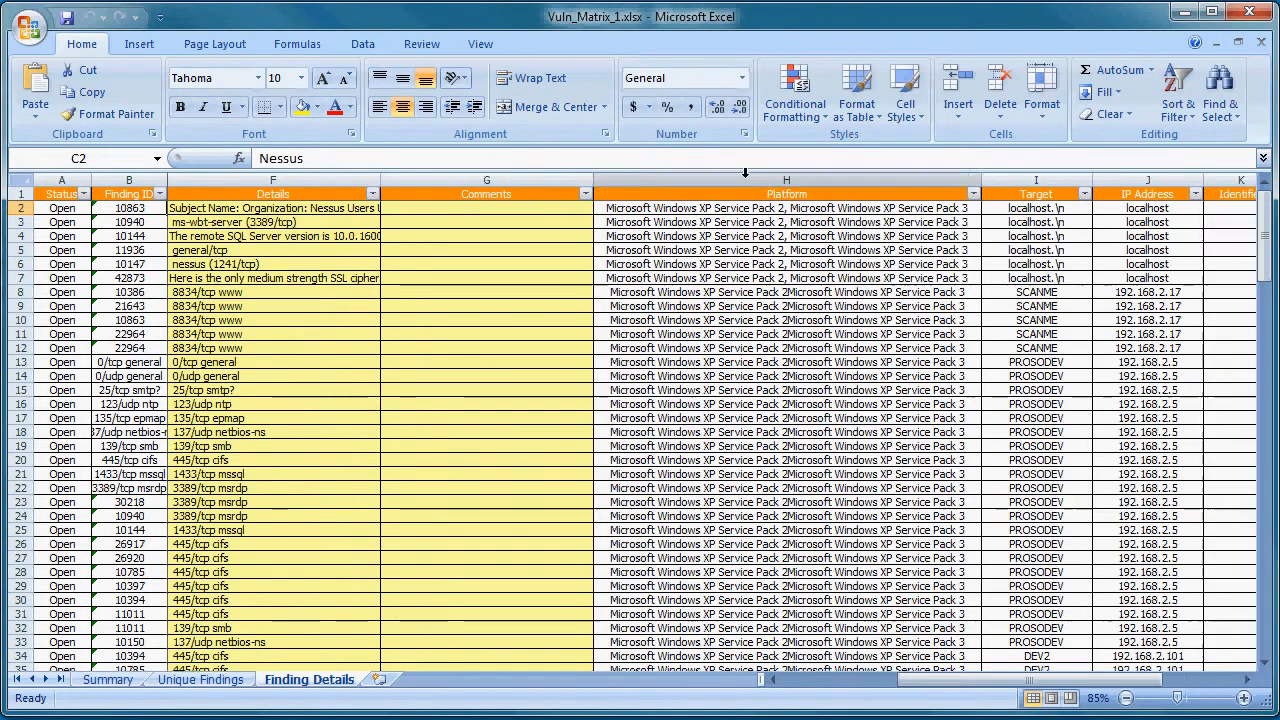
# Step: Review the Platform filter values on the Unique Findings sheet, enlarging the filter list to read the full names
pyautogui.click(188, 683)
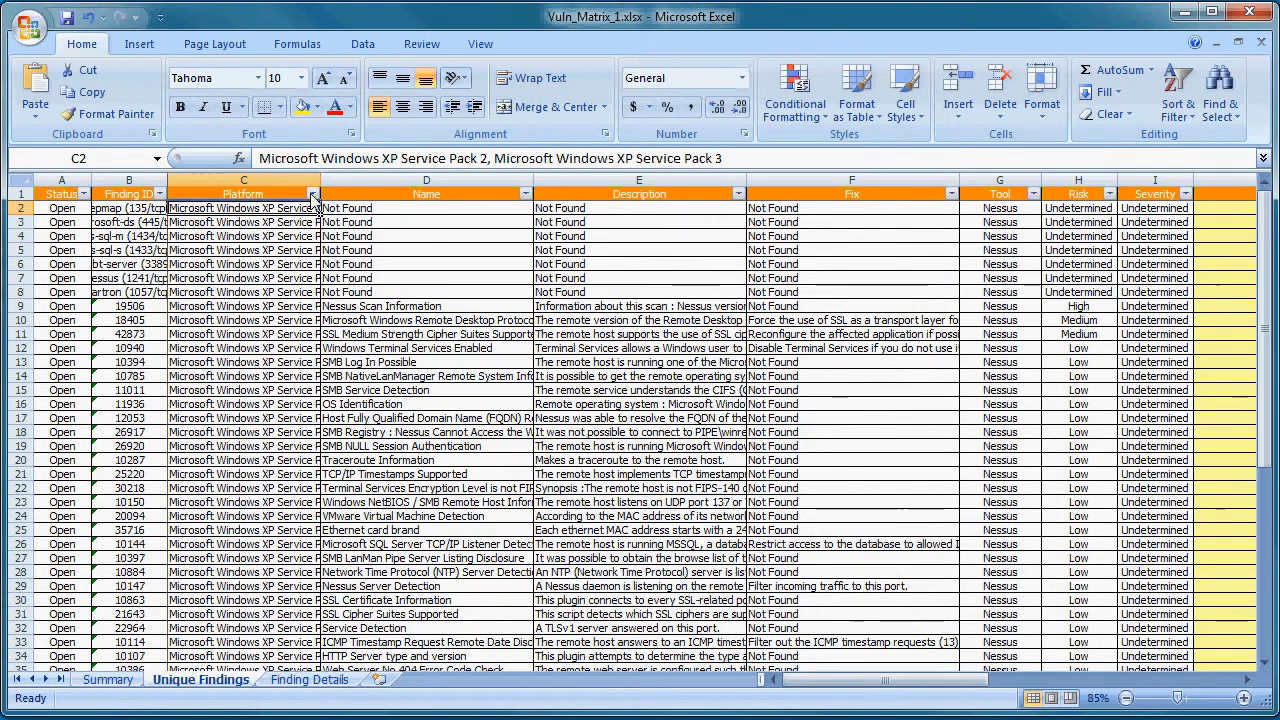
pyautogui.click(312, 195)
pyautogui.moveTo(313, 551); pyautogui.dragTo(1040, 562)
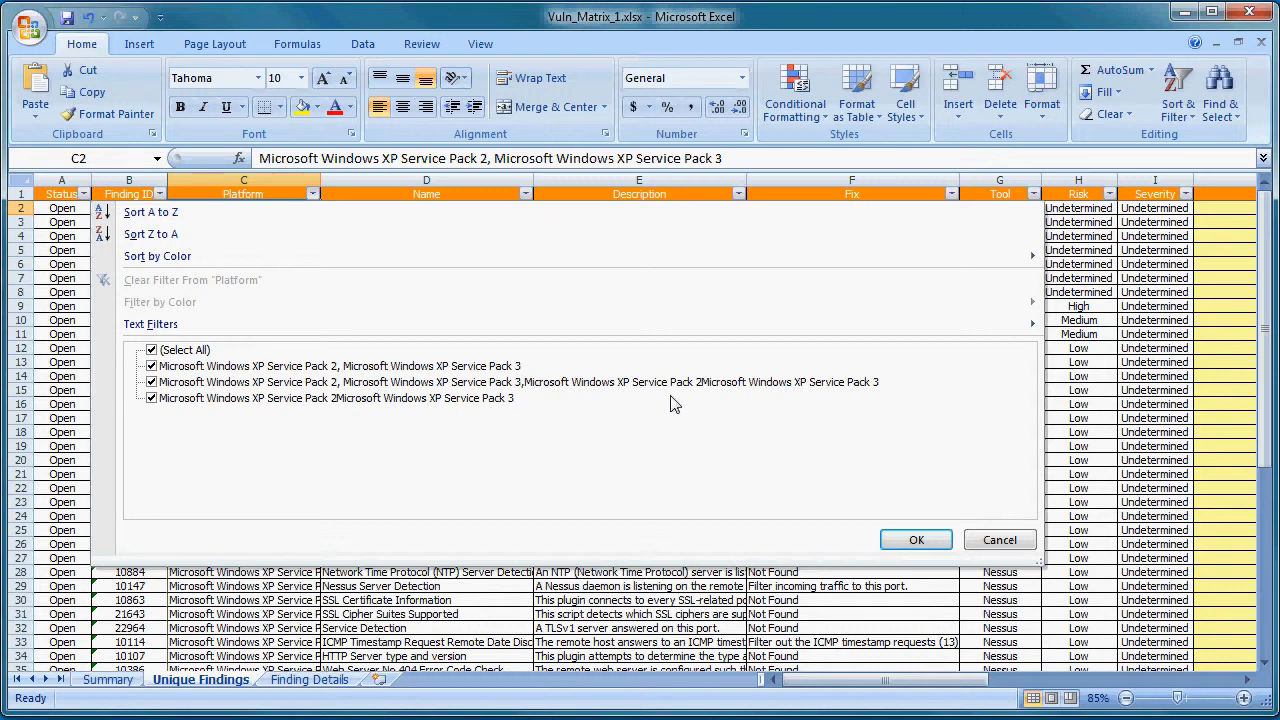
pyautogui.click(1100, 428)
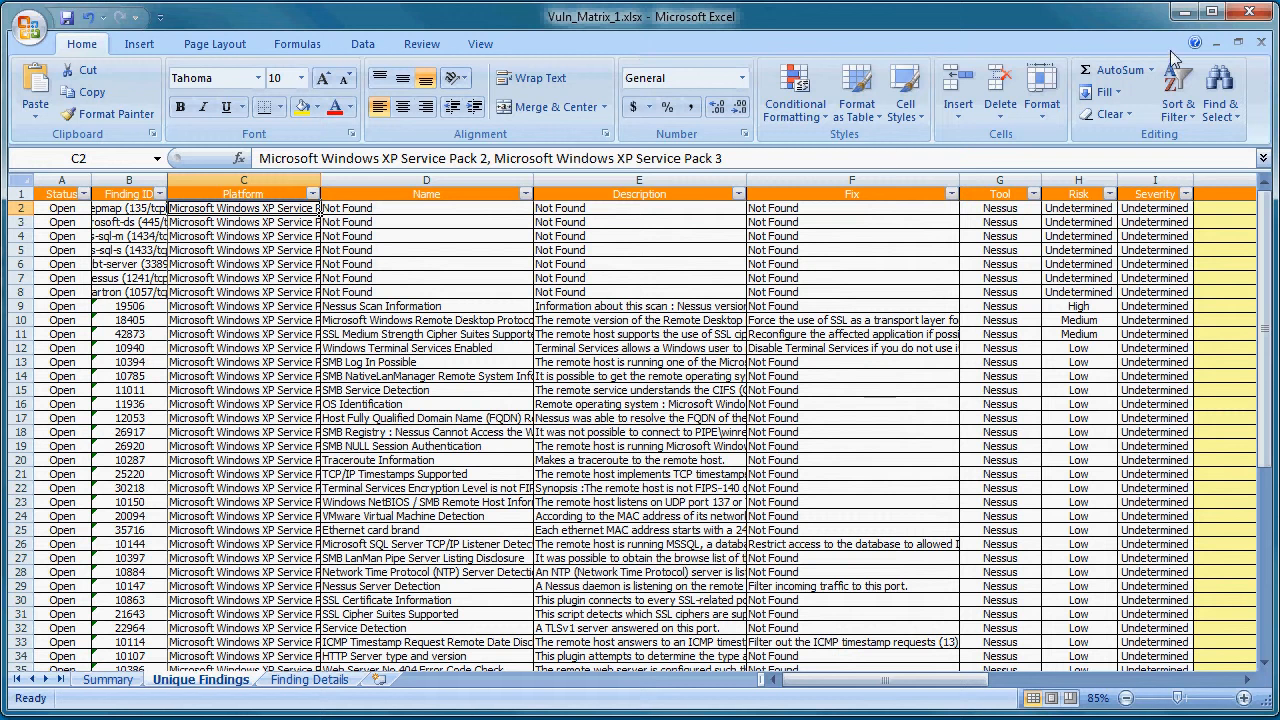
# Step: Close the workbook without saving and open the Device to OS Mapping settings in proVM Auditor
pyautogui.click(1249, 11)
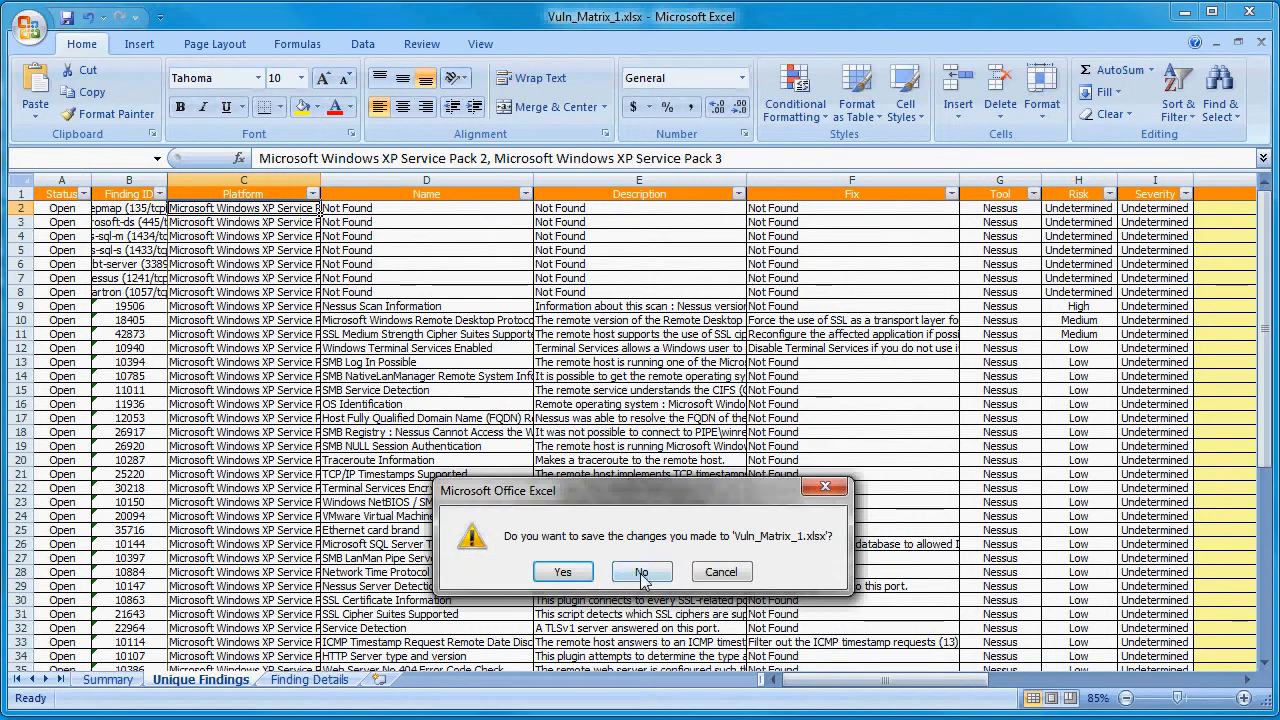
pyautogui.click(641, 571)
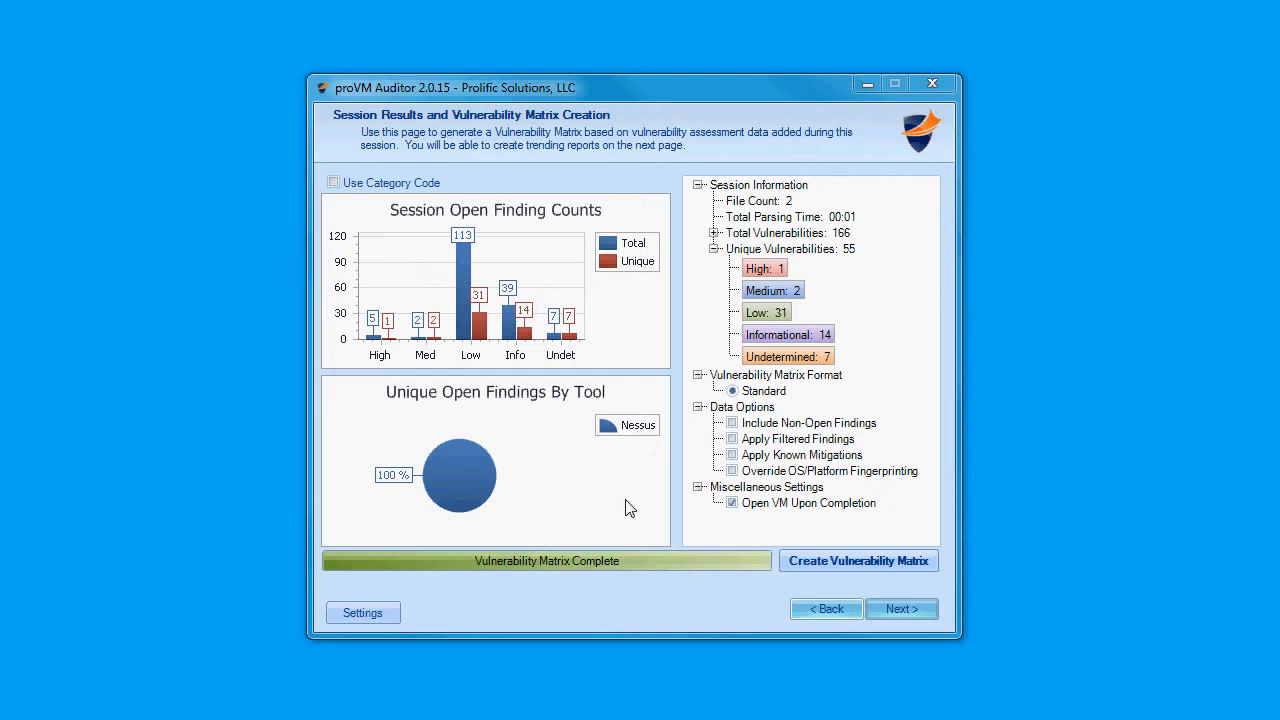
pyautogui.click(361, 613)
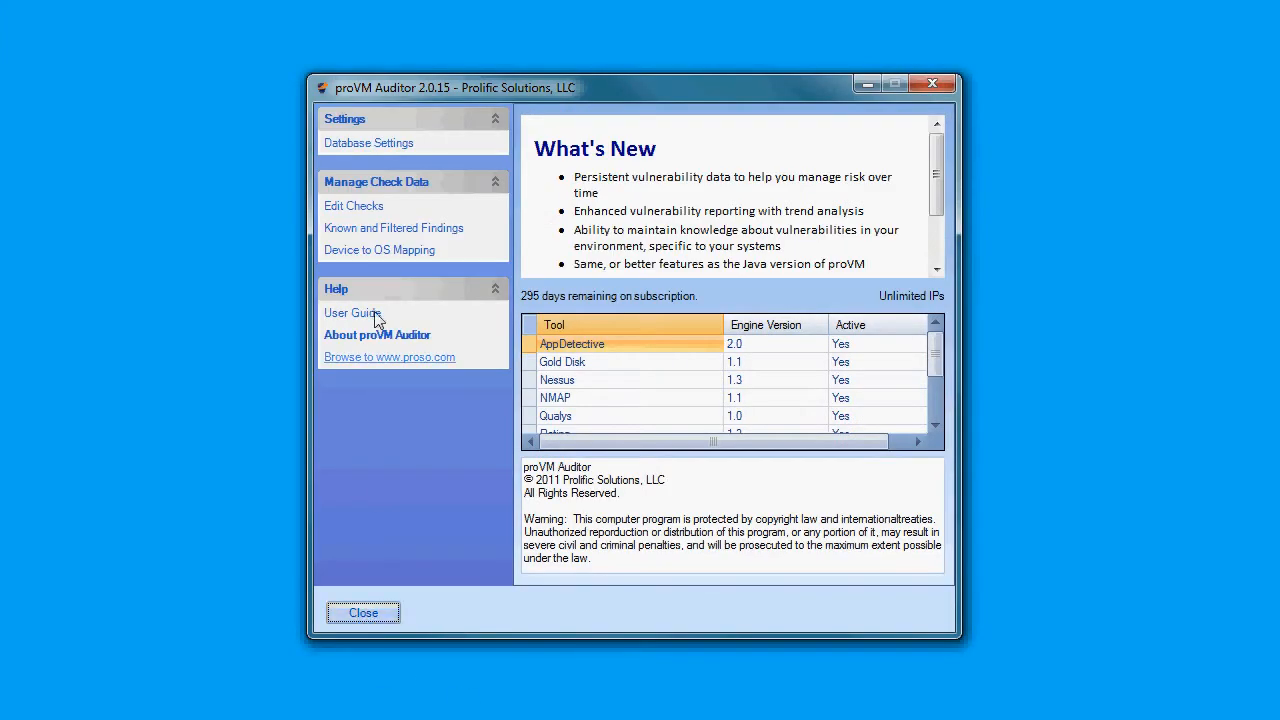
pyautogui.click(358, 254)
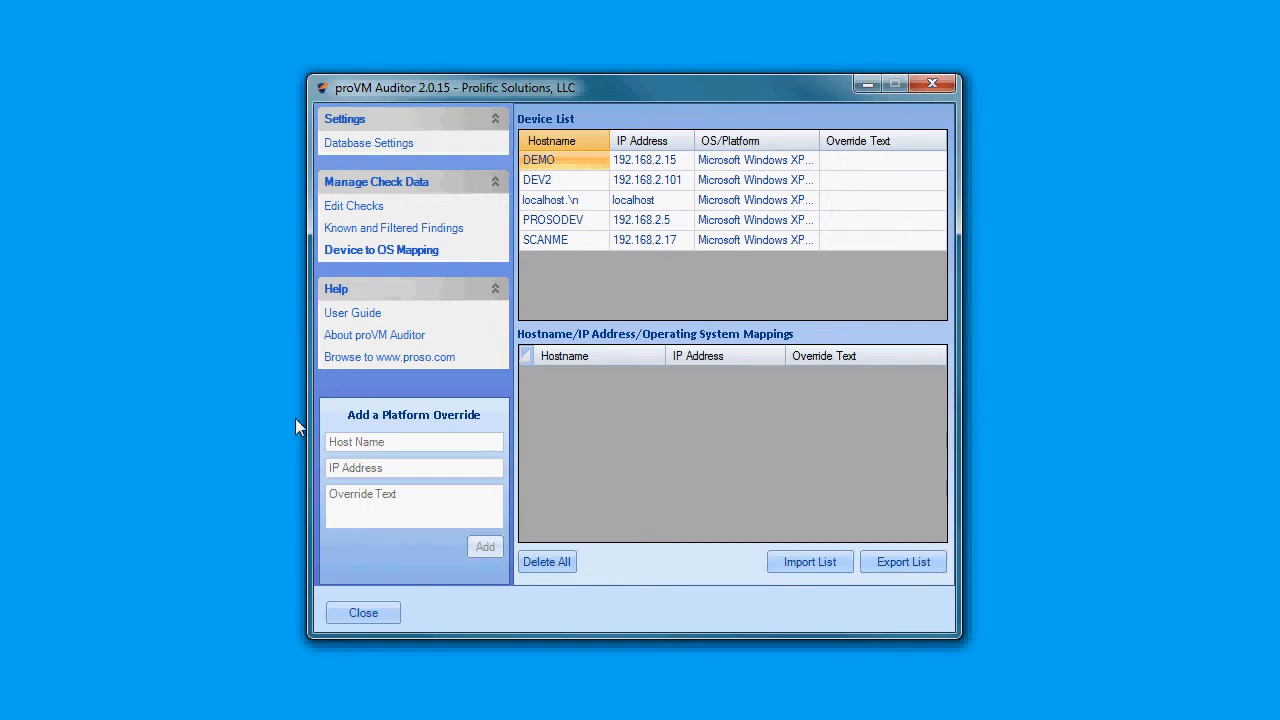
# Step: Add a platform override with the sample host name, IP address 192.168.2.6 and its sample override text
pyautogui.click(373, 441)
pyautogui.write('Warlen')
pyautogui.press('BackSpace')
pyautogui.press('BackSpace')
pyautogui.press('BackSpace')
pyautogui.write('ren')
pyautogui.press('Tab')
pyautogui.write('192.168.2.64')
pyautogui.press('BackSpace')
pyautogui.press('Tab')
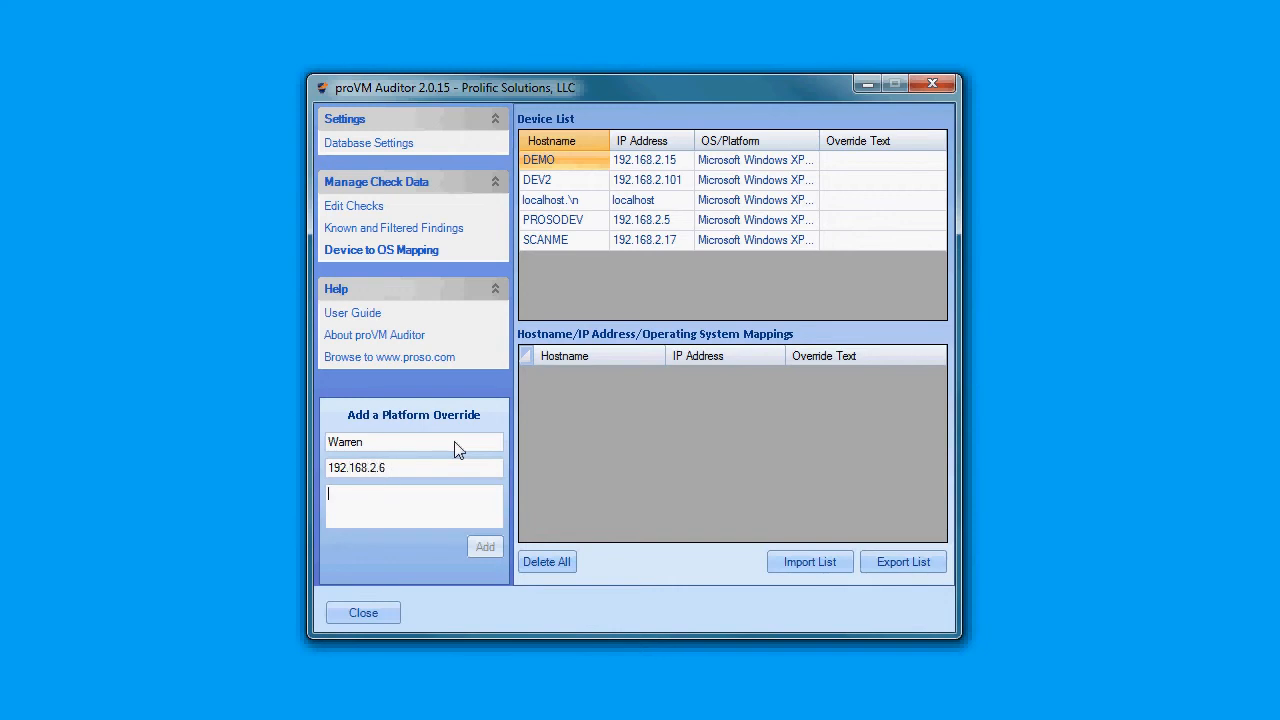
pyautogui.write('Warre')
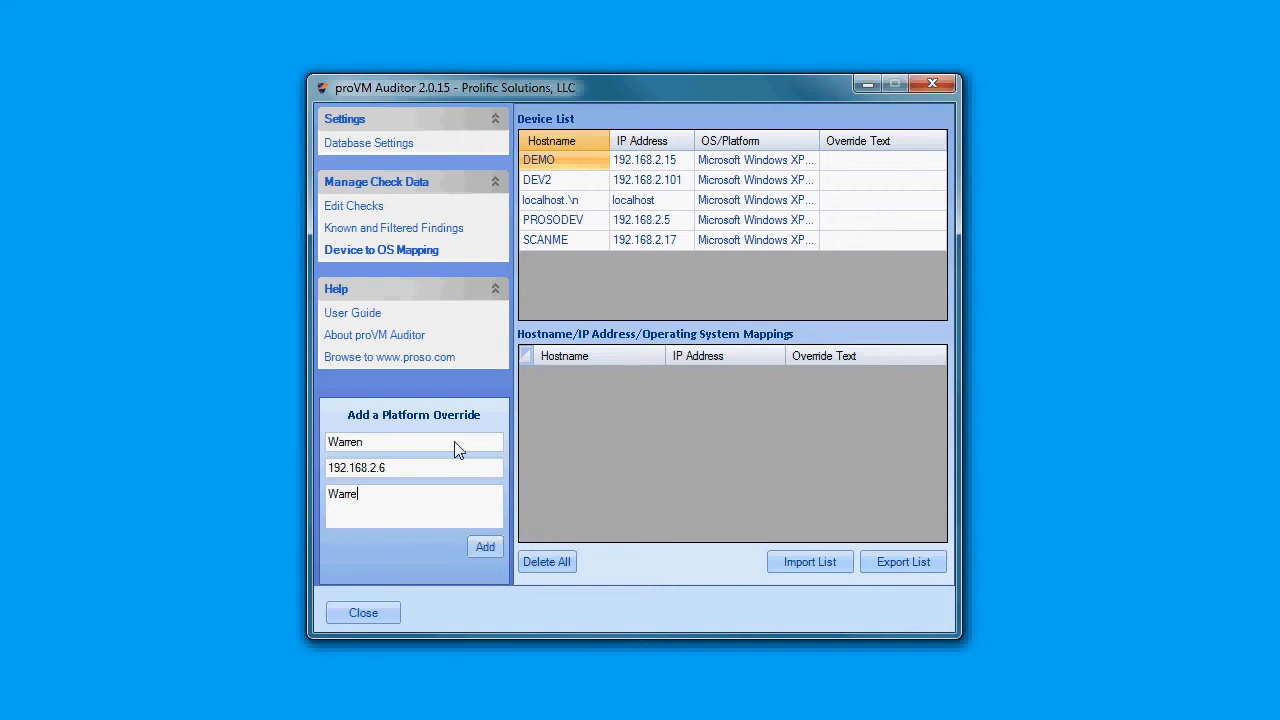
pyautogui.write("n's Brain")
pyautogui.click(485, 547)
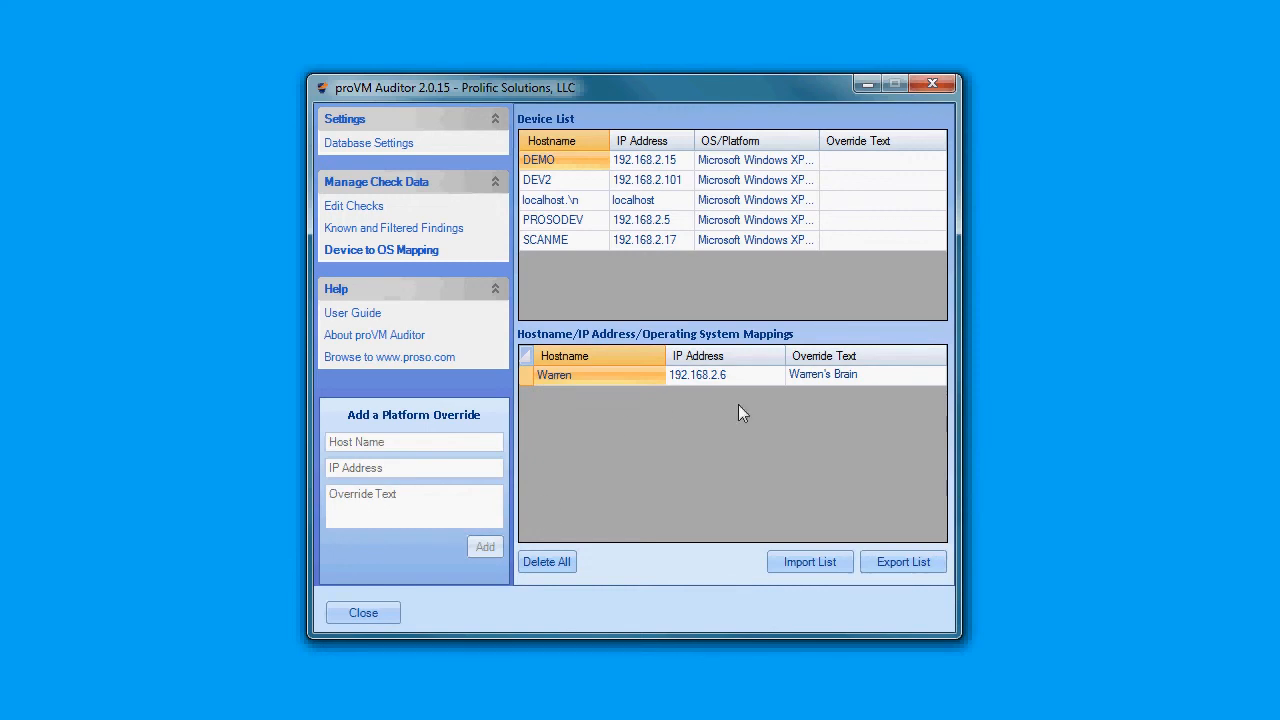
# Step: Widen the OS/Platform column in the device list
pyautogui.click(845, 162)
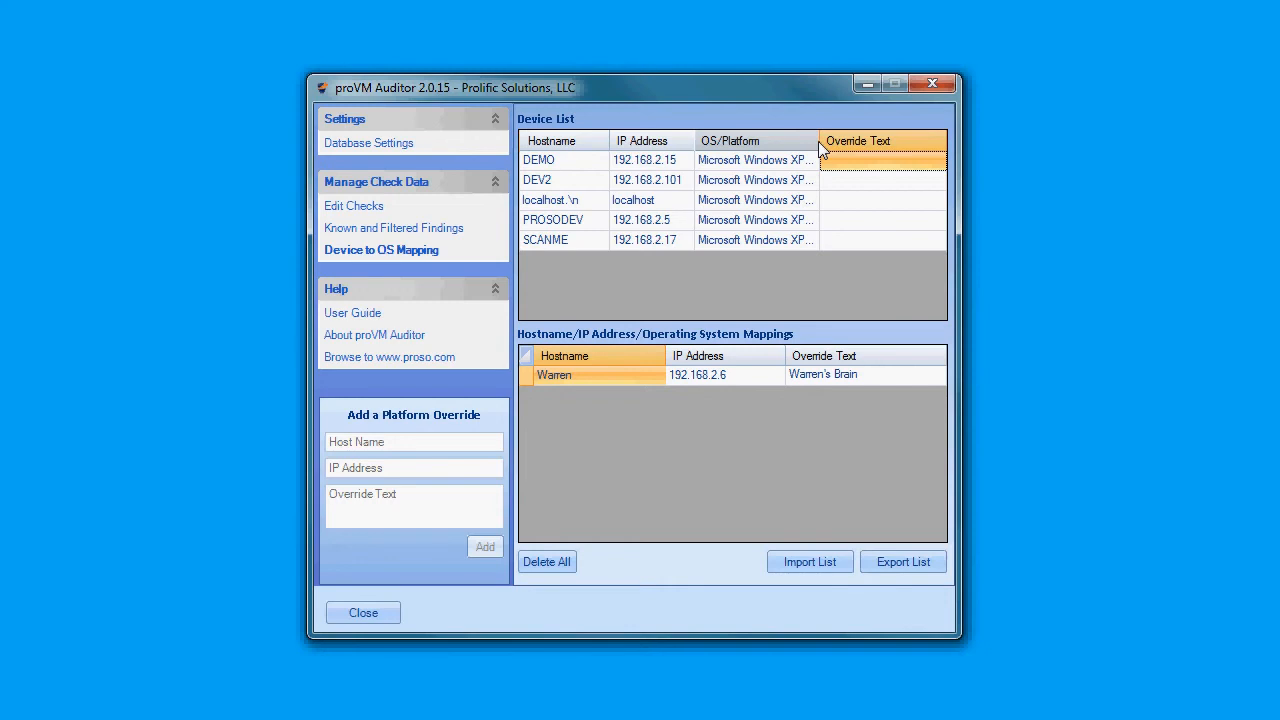
pyautogui.doubleClick(820, 148)
pyautogui.moveTo(796, 315); pyautogui.dragTo(920, 316)
pyautogui.moveTo(941, 148); pyautogui.dragTo(707, 143)
# Step: Set the device list override text to Windows XP for DEMO and Windows 7 for DEV2
pyautogui.click(857, 163)
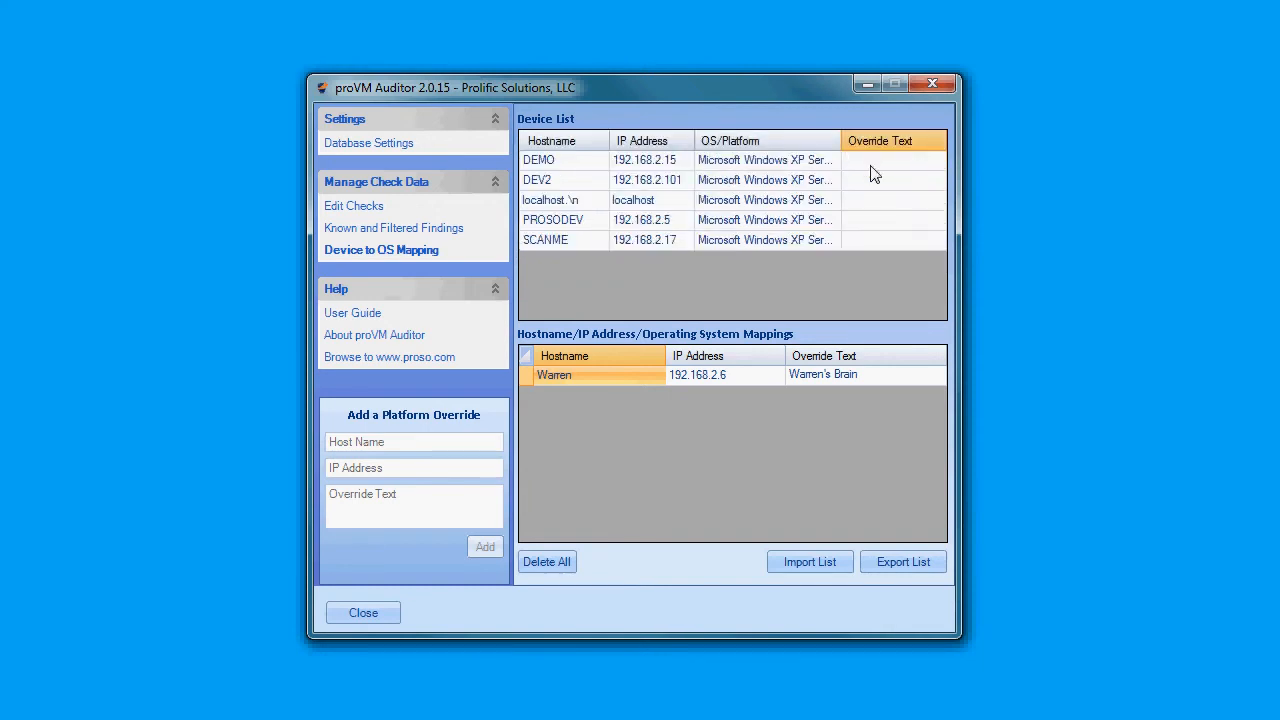
pyautogui.write('Windows XP')
pyautogui.press('Return')
pyautogui.write('Windows')
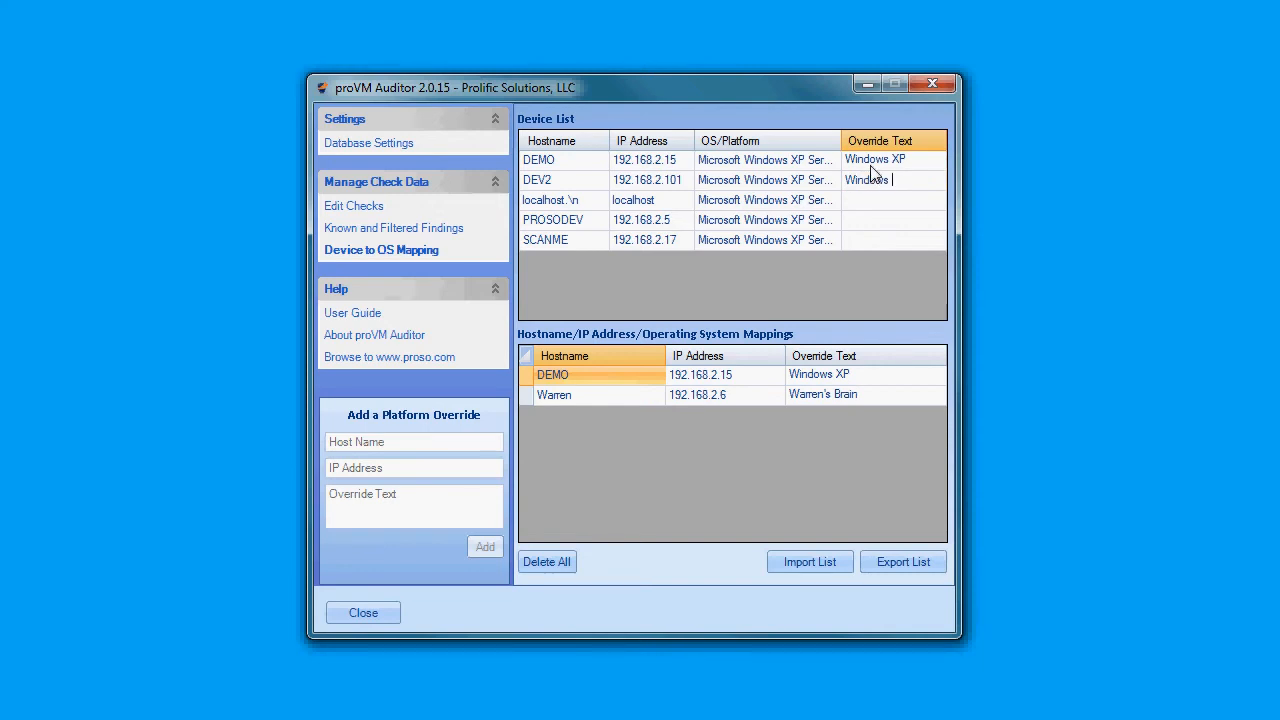
pyautogui.write(' 7')
pyautogui.press('Return')
# Step: Set the device list override text to Server 2008 for localhost.\n, Window XP for PROSODEV and Windows 7 for SCANME
pyautogui.write('Ser')
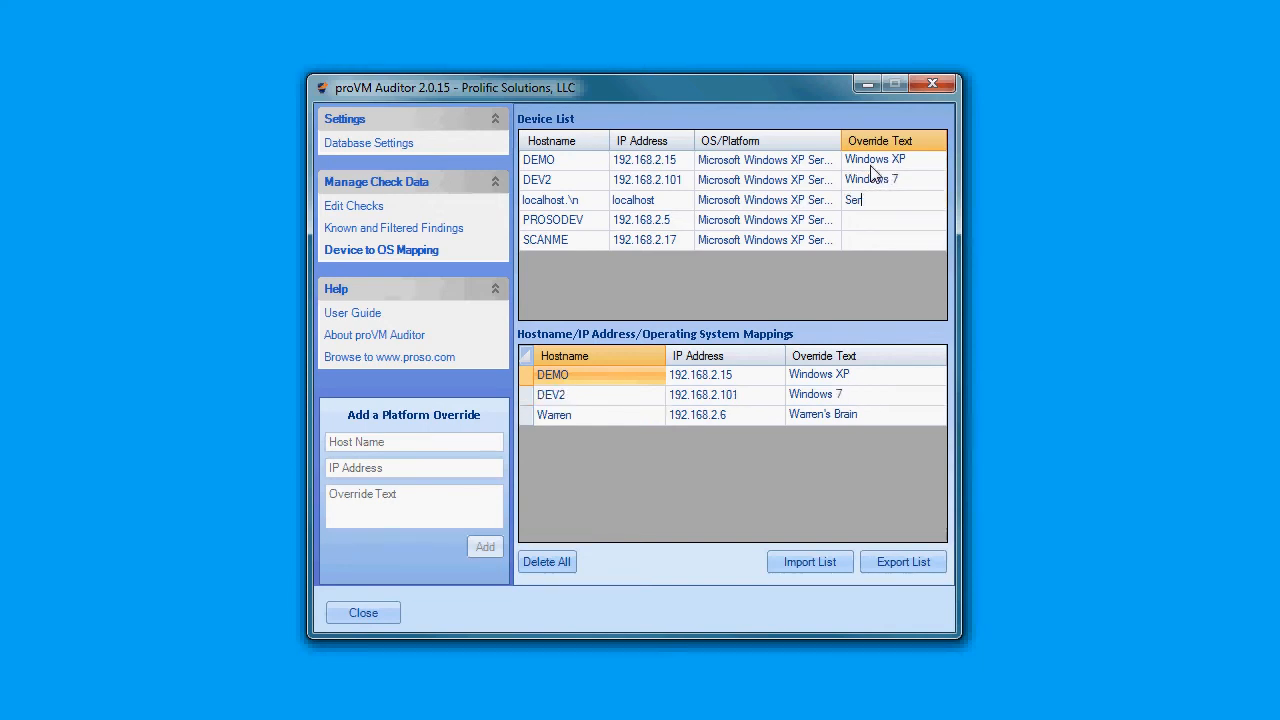
pyautogui.write('ver 2008')
pyautogui.press('Return')
pyautogui.write('Window')
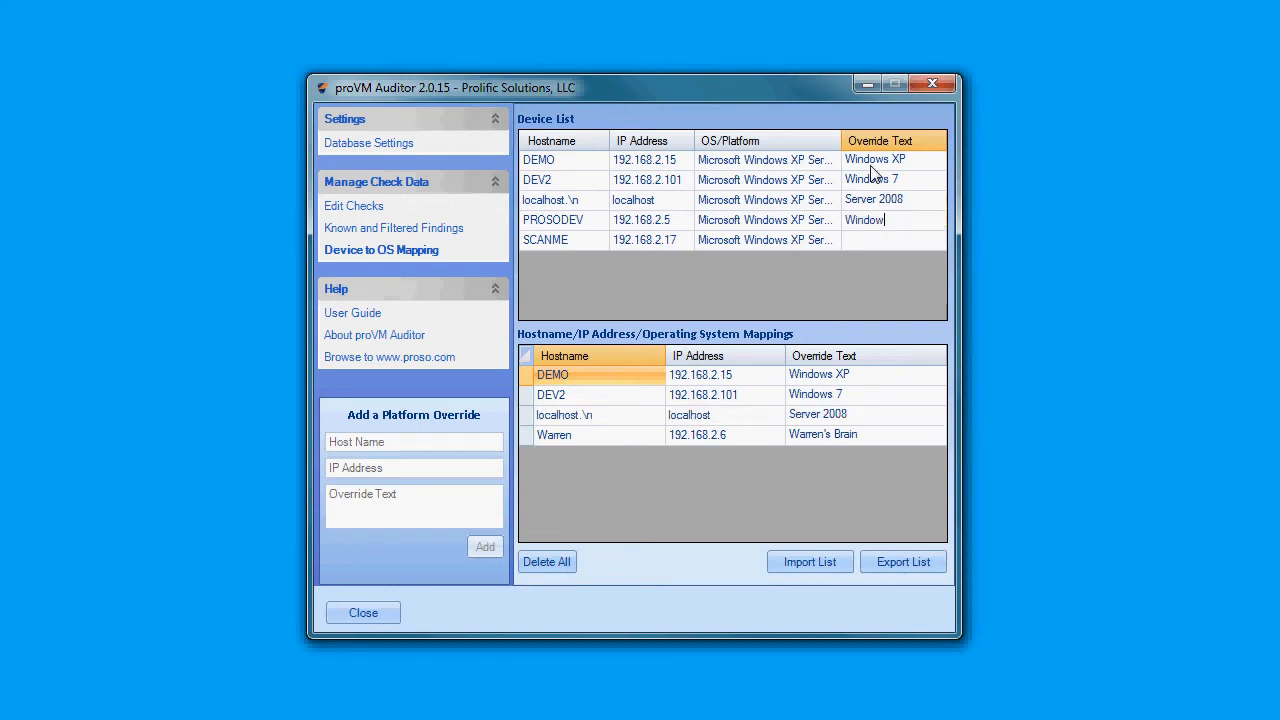
pyautogui.write(' XP')
pyautogui.press('Return')
pyautogui.write('Wind')
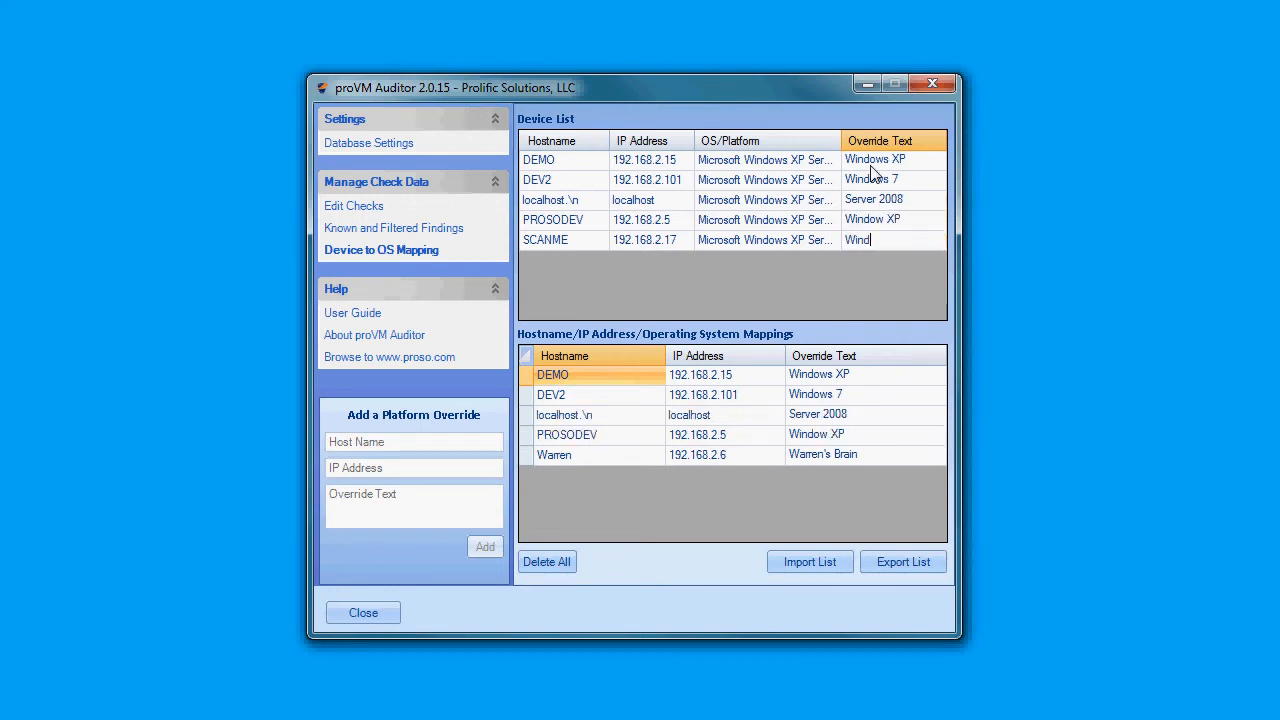
pyautogui.write('ows 7')
pyautogui.press('Return')
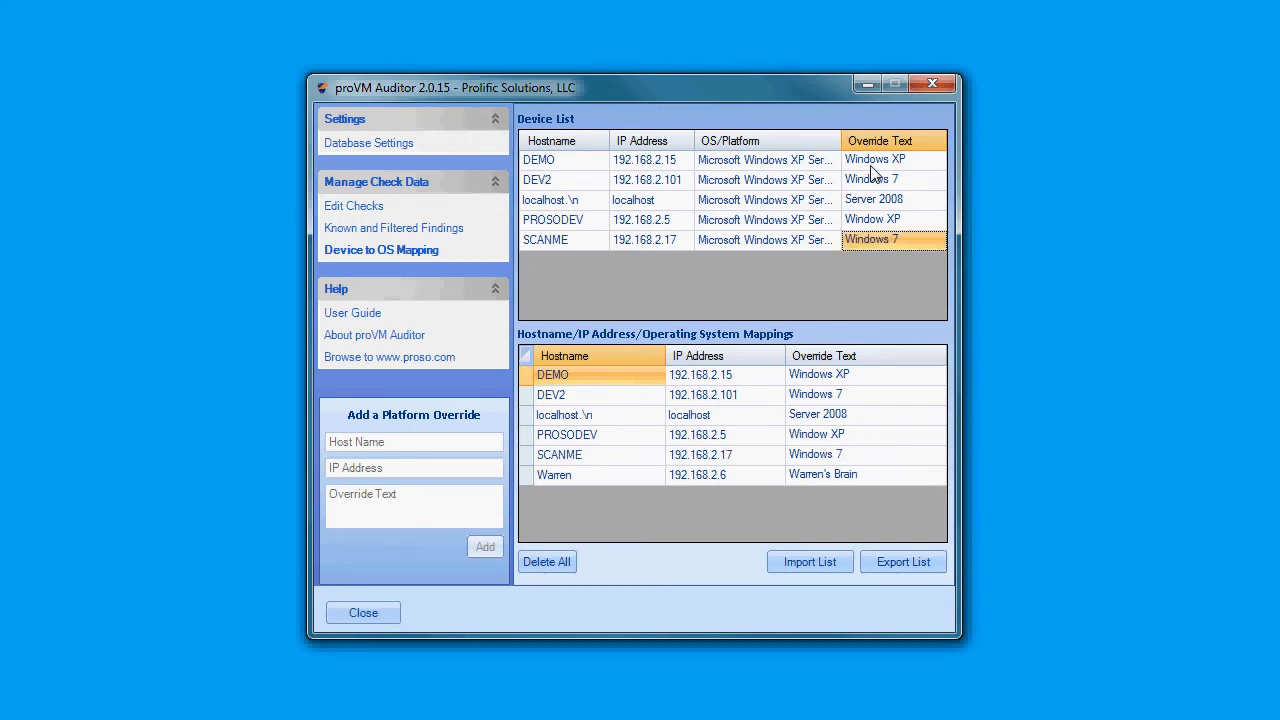
# Step: Export the override list as the Excel workbook OS_Platform_Override_List.xlsx, then review the exported workbook and close it
pyautogui.click(902, 562)
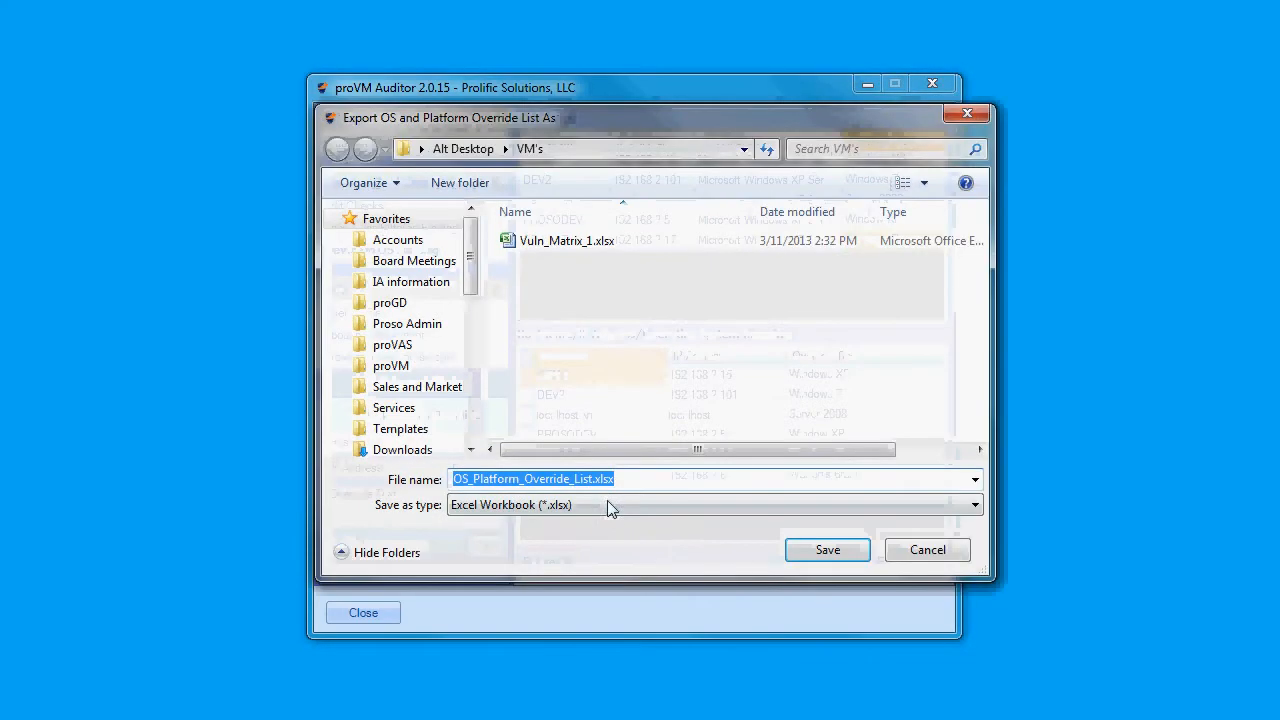
pyautogui.click(823, 550)
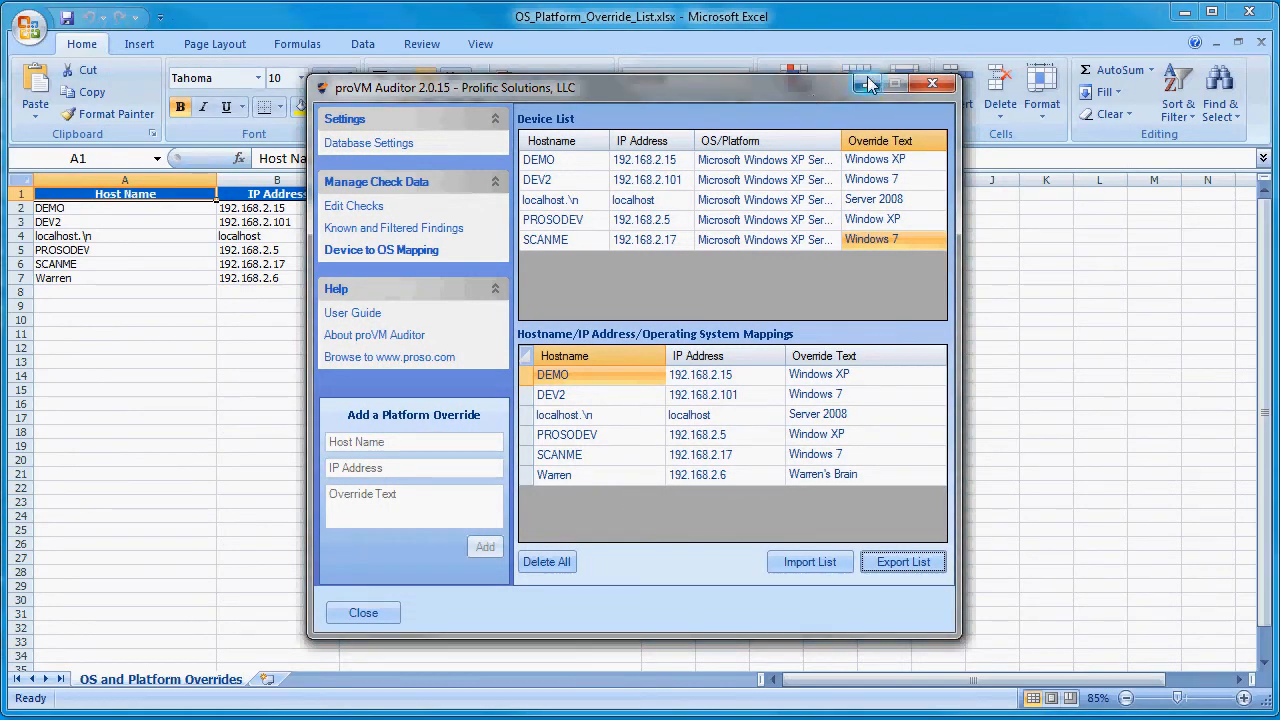
pyautogui.click(872, 80)
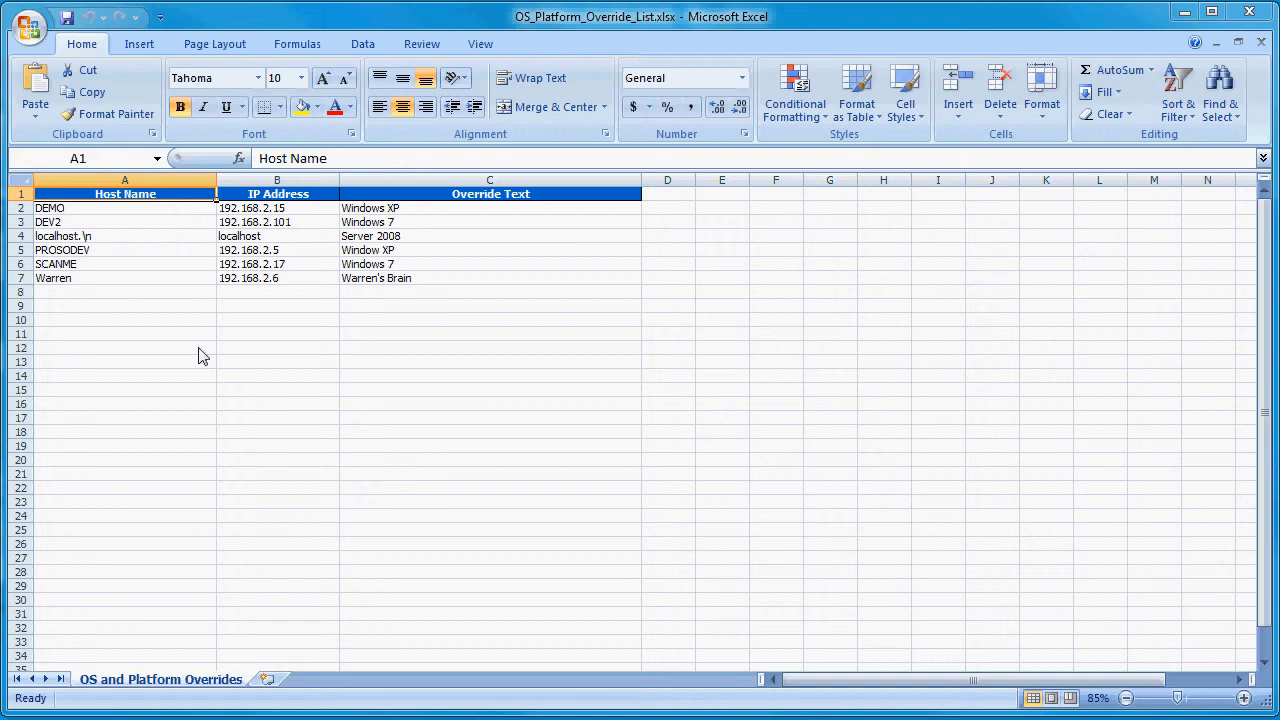
pyautogui.click(1249, 13)
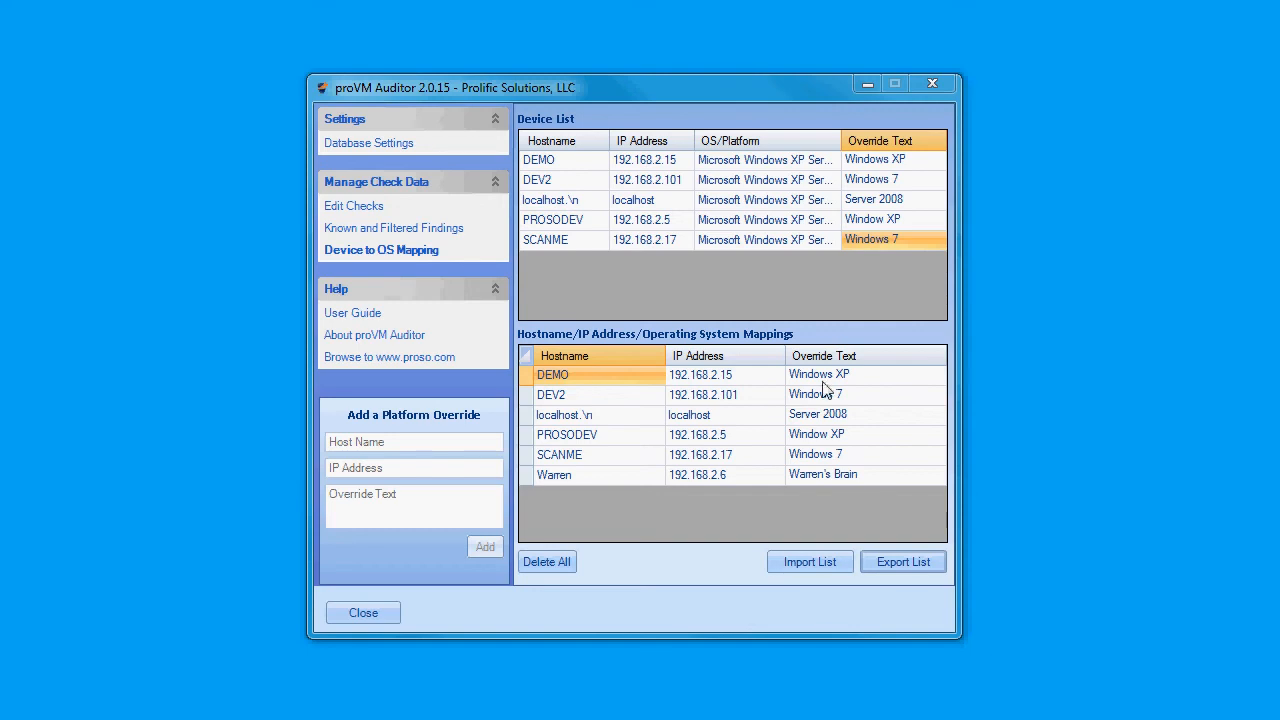
pyautogui.click(853, 379)
pyautogui.click(854, 380)
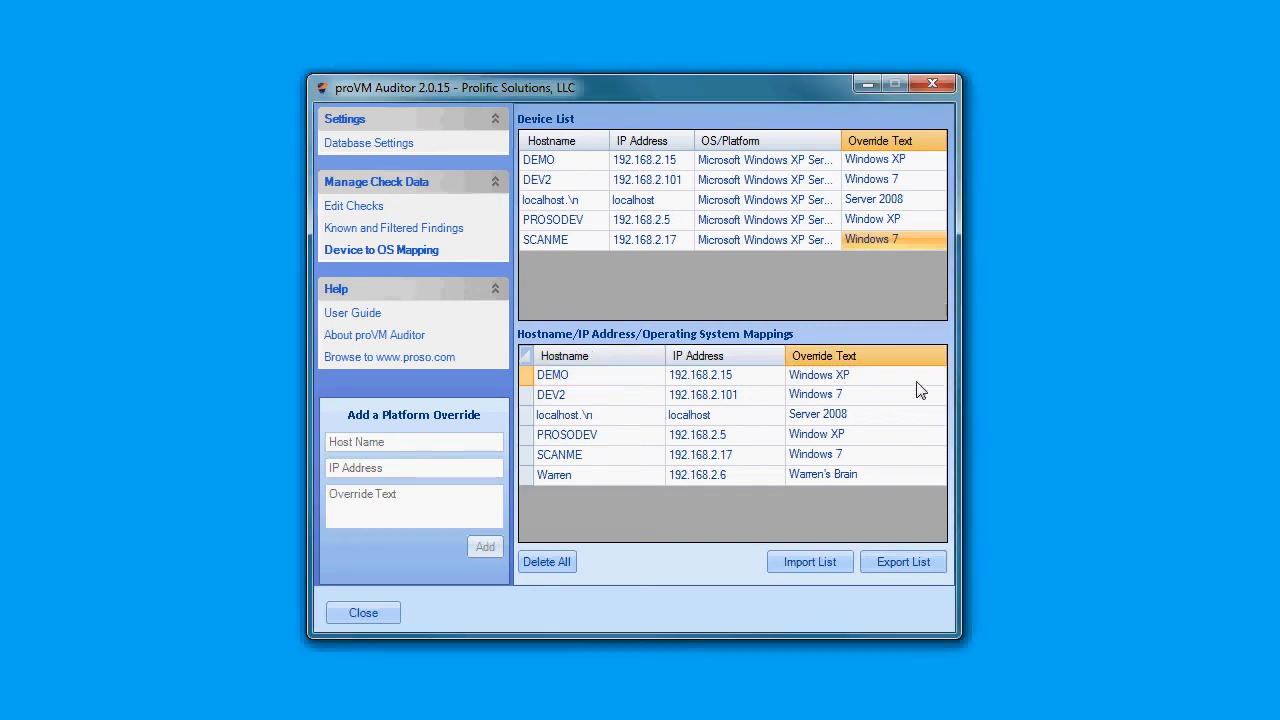
pyautogui.click(862, 398)
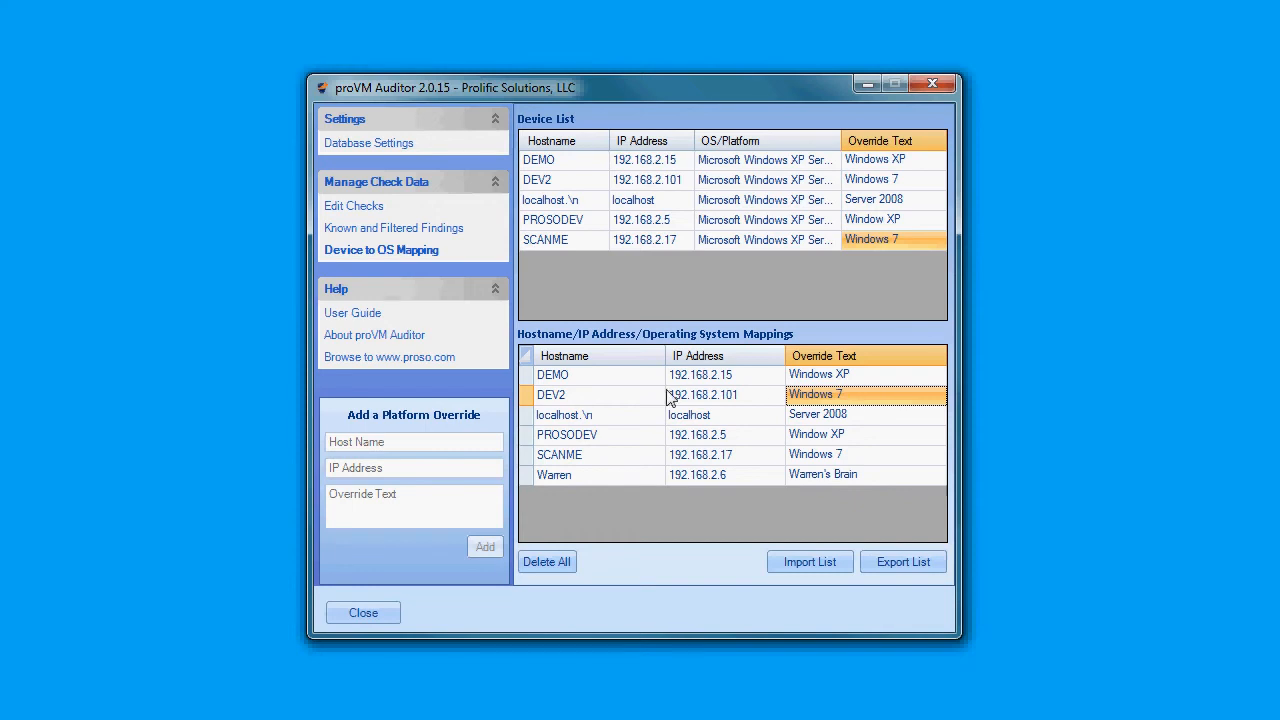
# Step: Delete the 192.168.2.6 override from the operating system mappings and close the settings
pyautogui.click(524, 481)
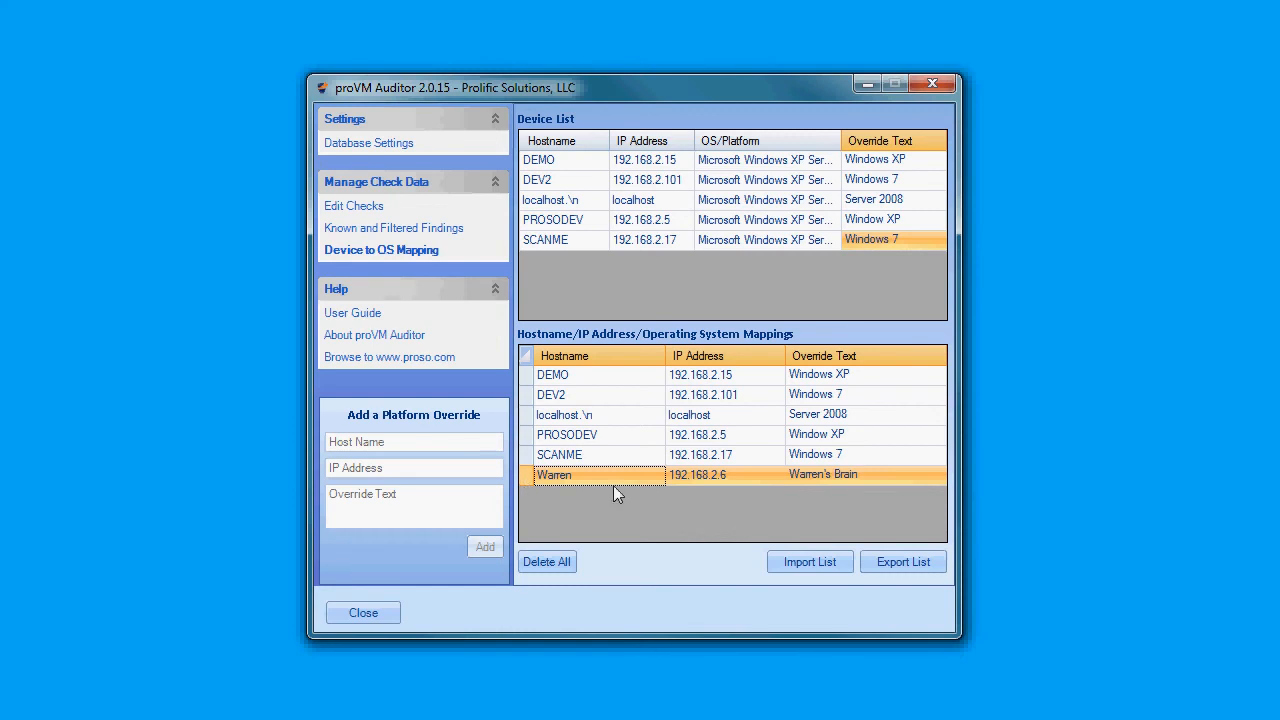
pyautogui.press('Delete')
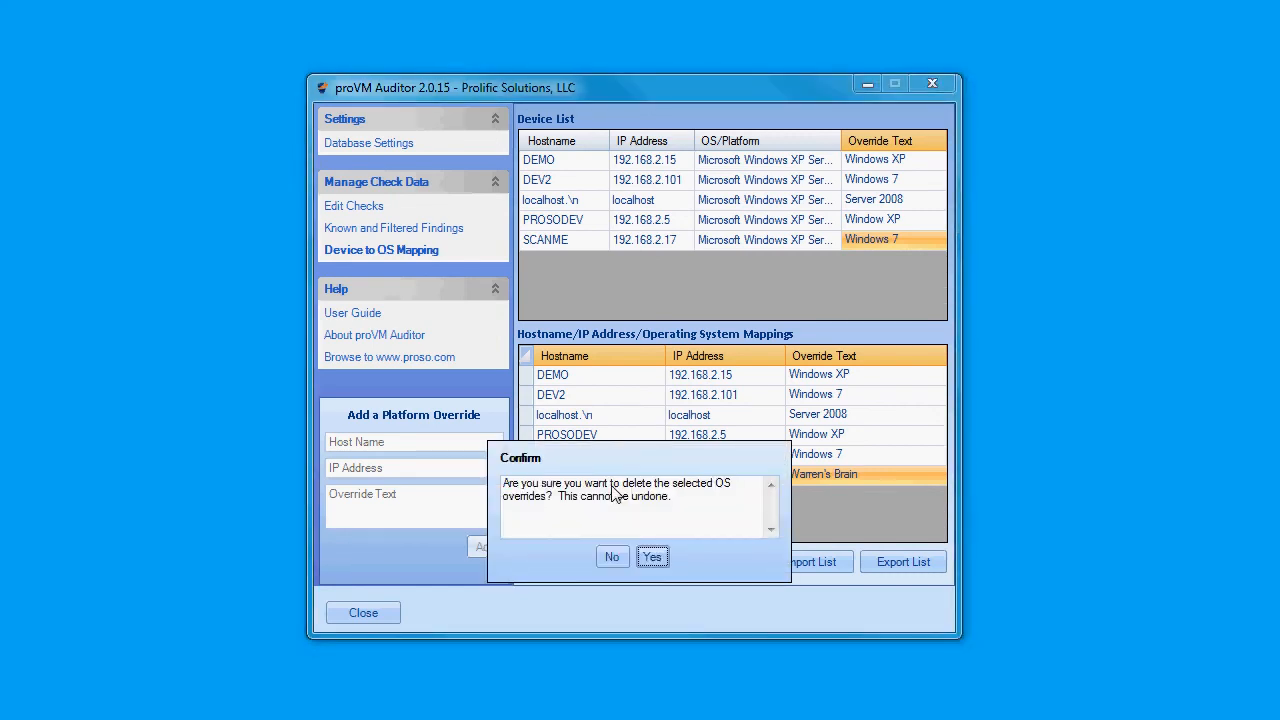
pyautogui.click(651, 556)
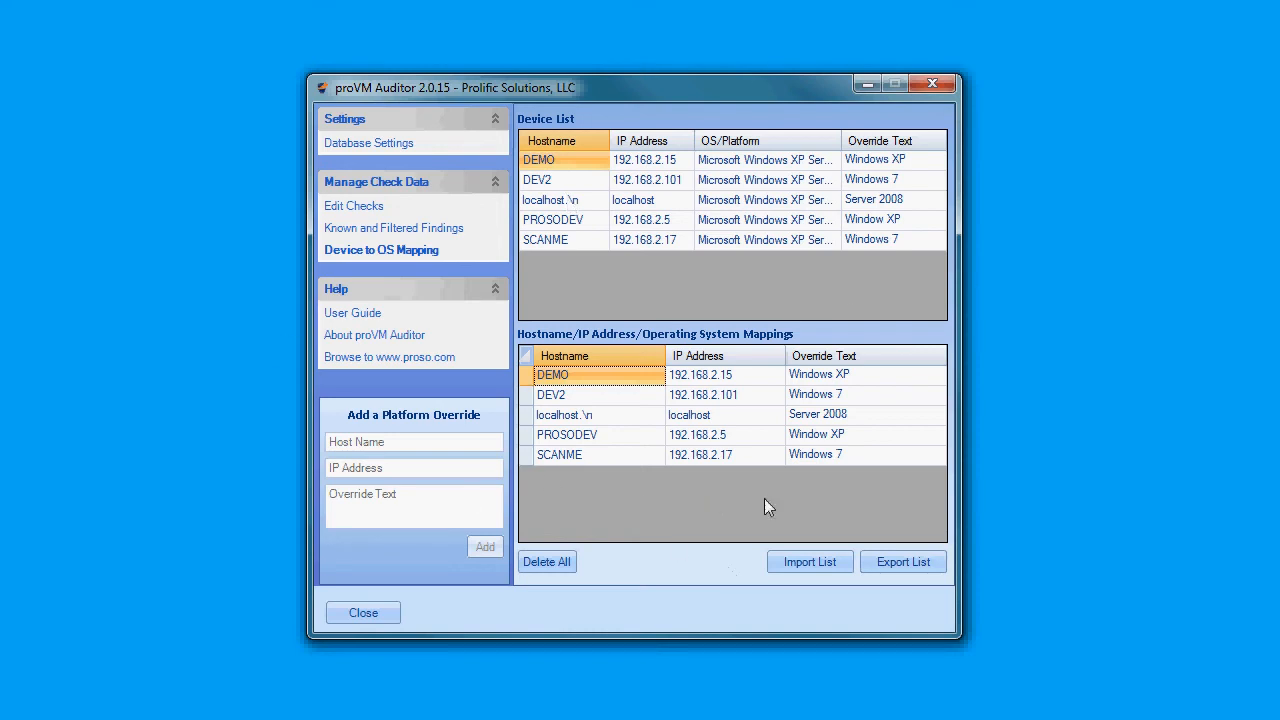
pyautogui.click(388, 615)
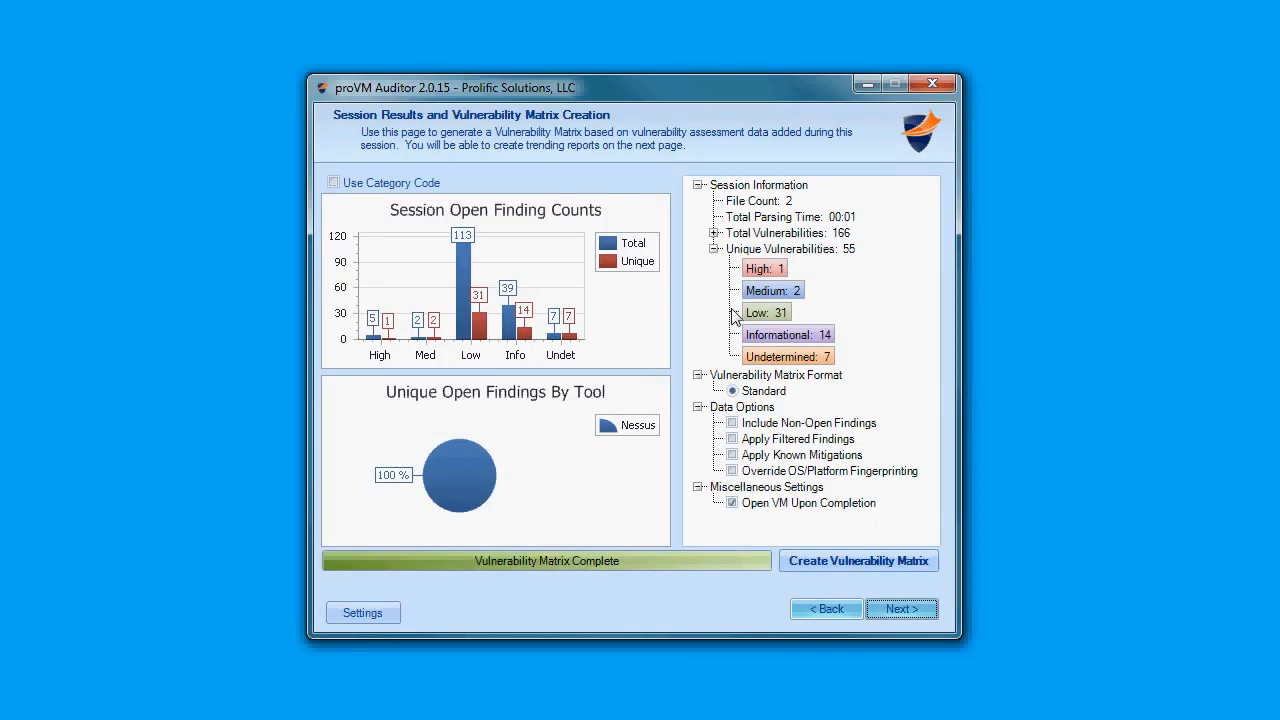
# Step: Create the vulnerability matrix with Override OS/Platform Fingerprinting enabled, replacing the existing Vuln_Matrix_1.xlsx
pyautogui.click(732, 472)
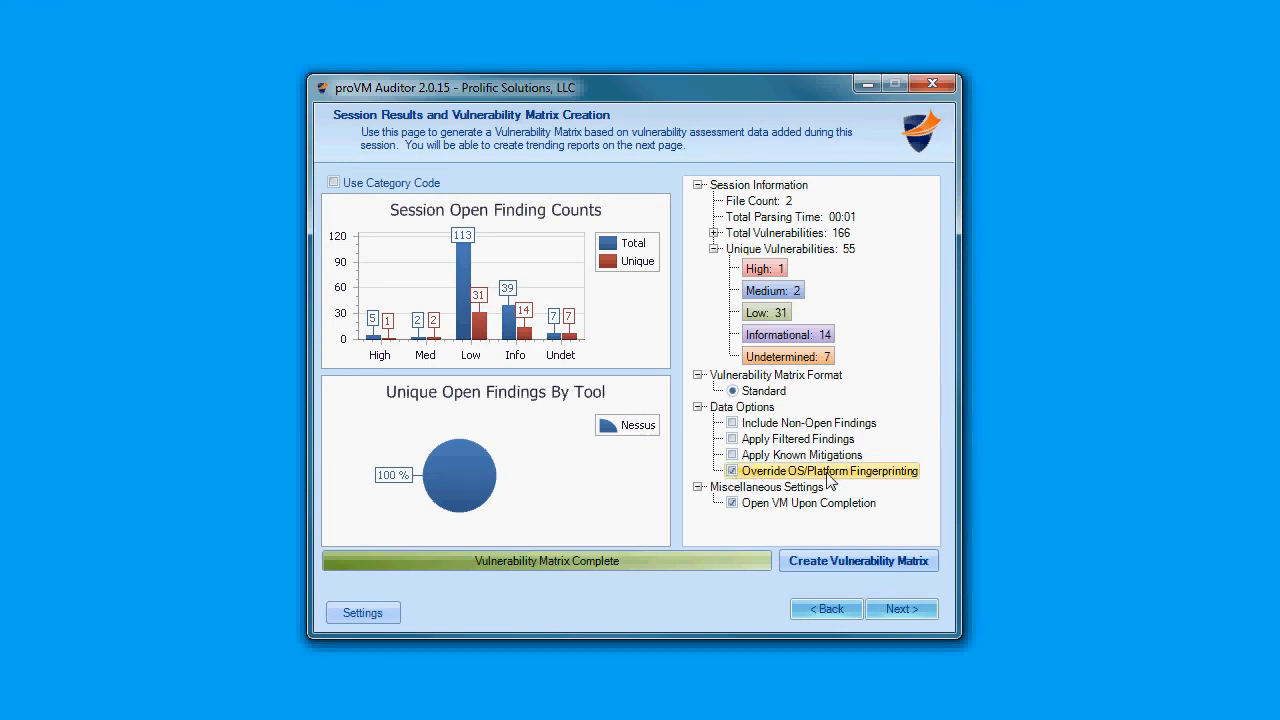
pyautogui.click(822, 558)
pyautogui.click(822, 556)
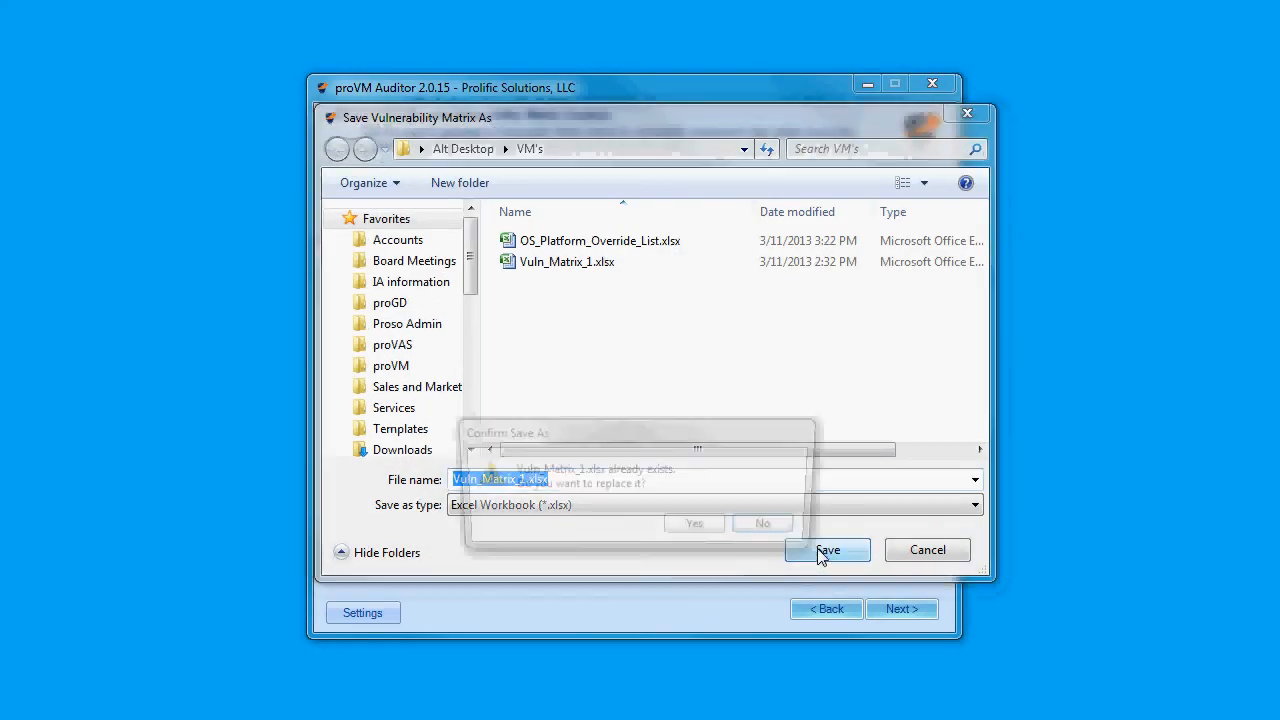
pyautogui.click(716, 528)
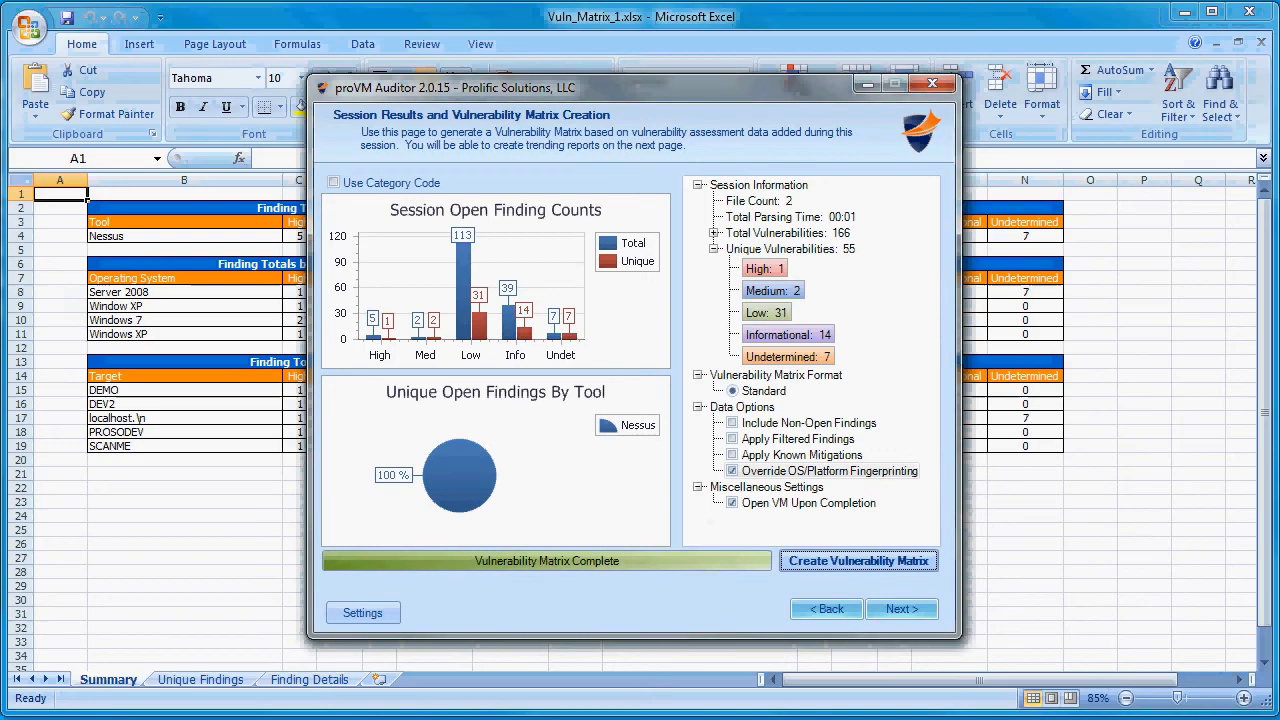
# Step: Check the operating system names in the new matrix on the Summary, Finding Details and Unique Findings sheets, including the Platform filter values
pyautogui.click(867, 86)
pyautogui.moveTo(147, 294); pyautogui.dragTo(145, 340)
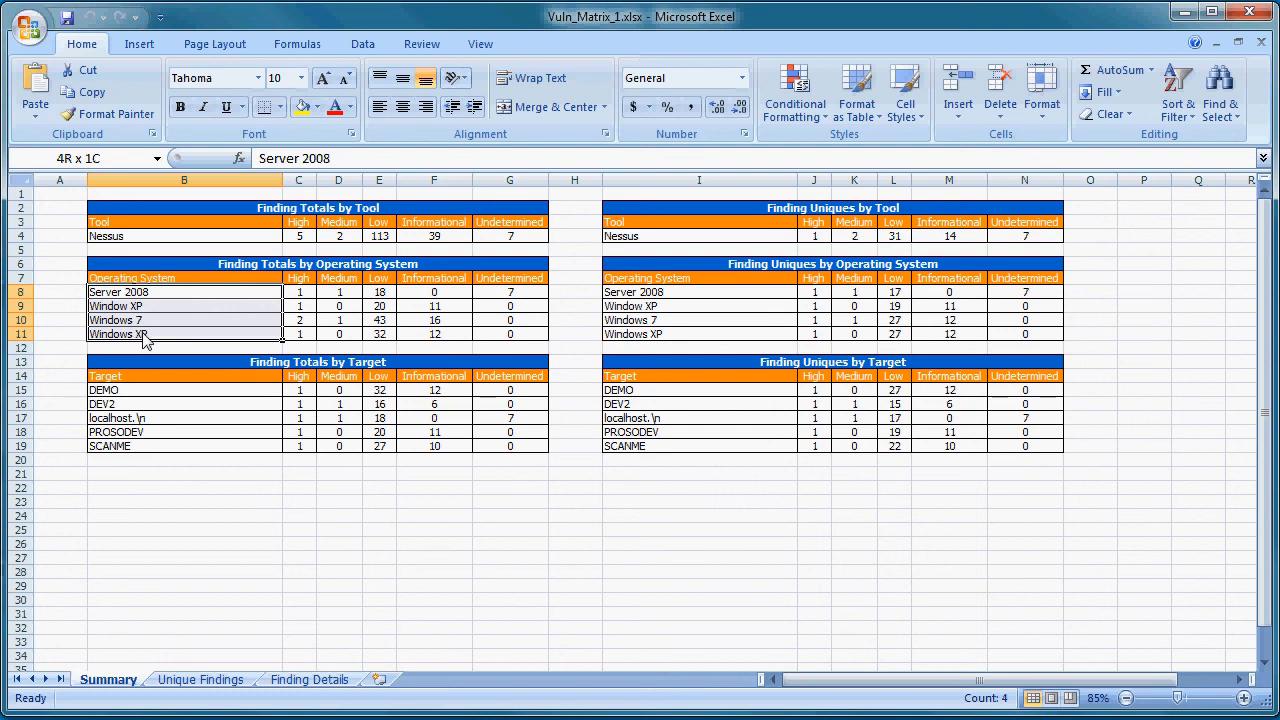
pyautogui.click(303, 680)
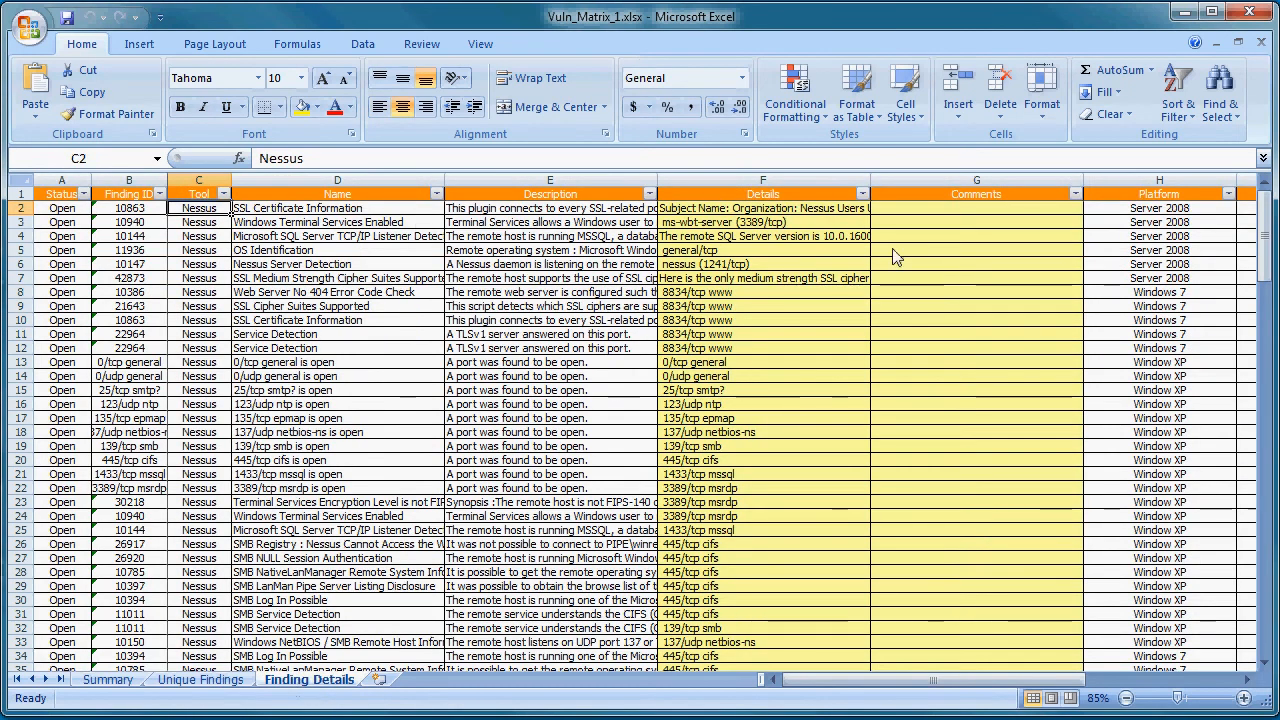
pyautogui.moveTo(1160, 208); pyautogui.dragTo(1160, 558)
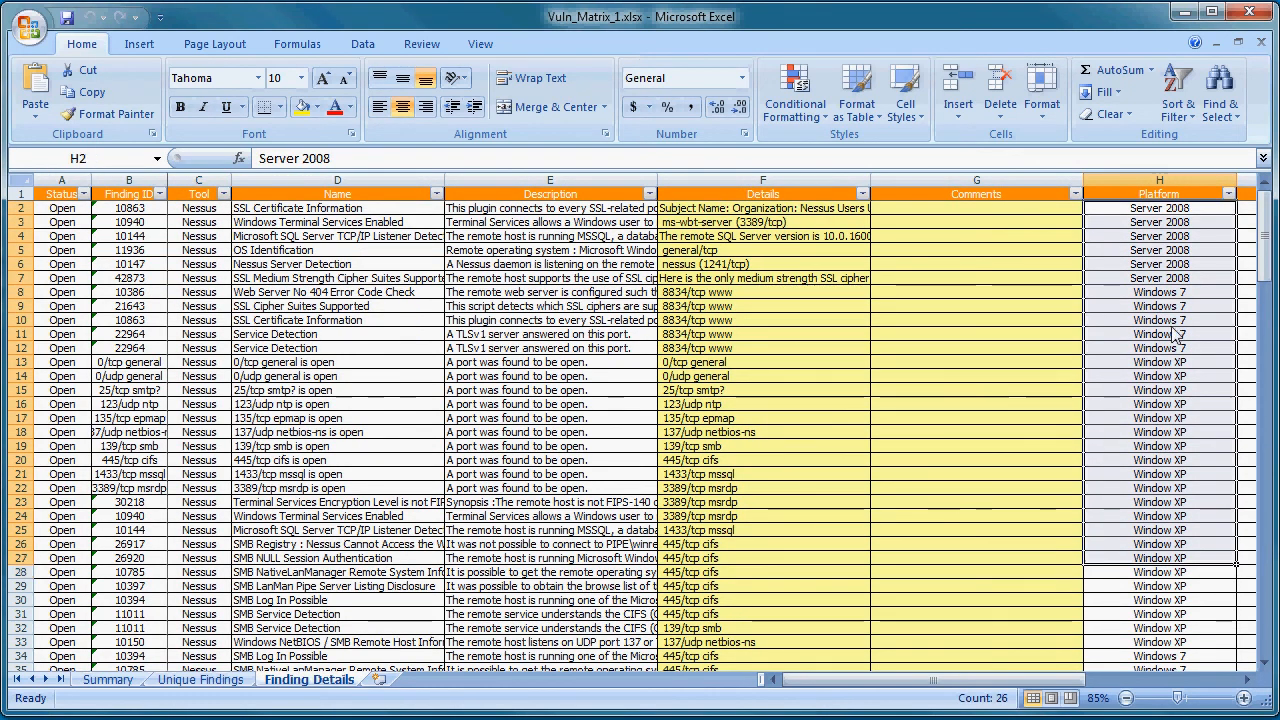
pyautogui.click(200, 680)
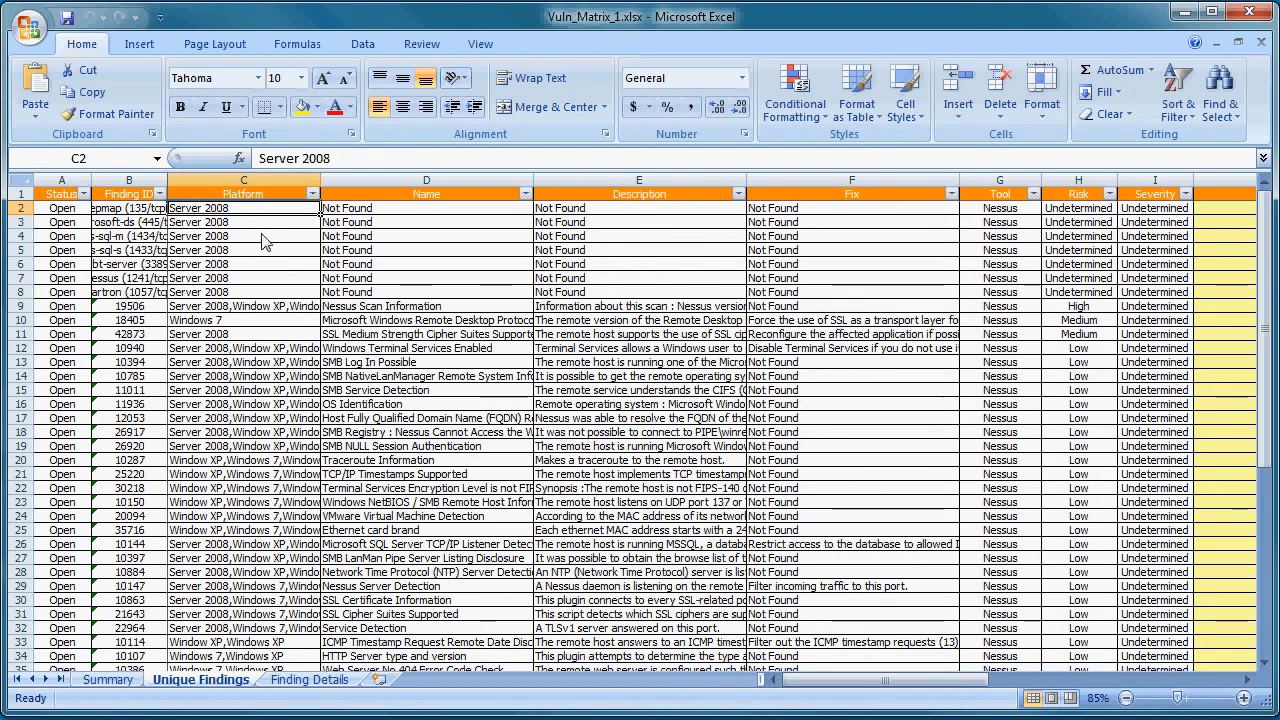
pyautogui.click(312, 193)
pyautogui.moveTo(322, 562); pyautogui.dragTo(507, 566)
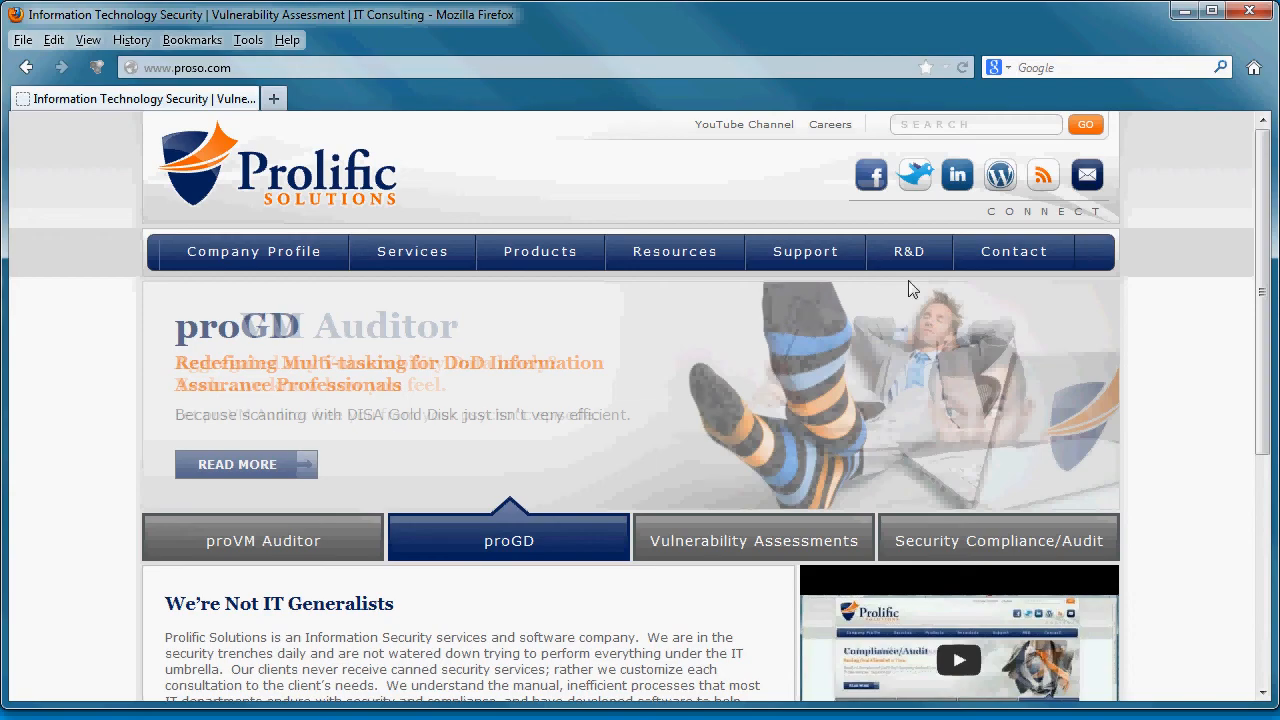
# Step: Show the contact options on the Prolific Solutions website in Firefox
pyautogui.moveTo(1022, 262)
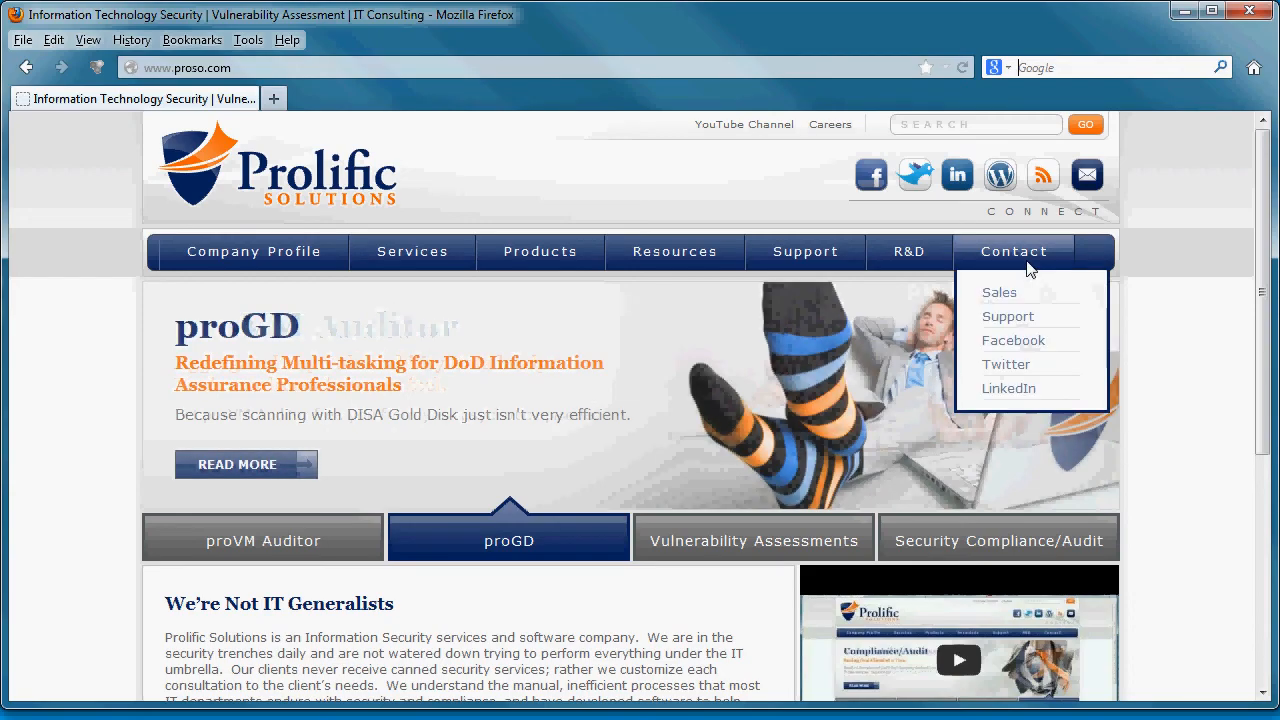